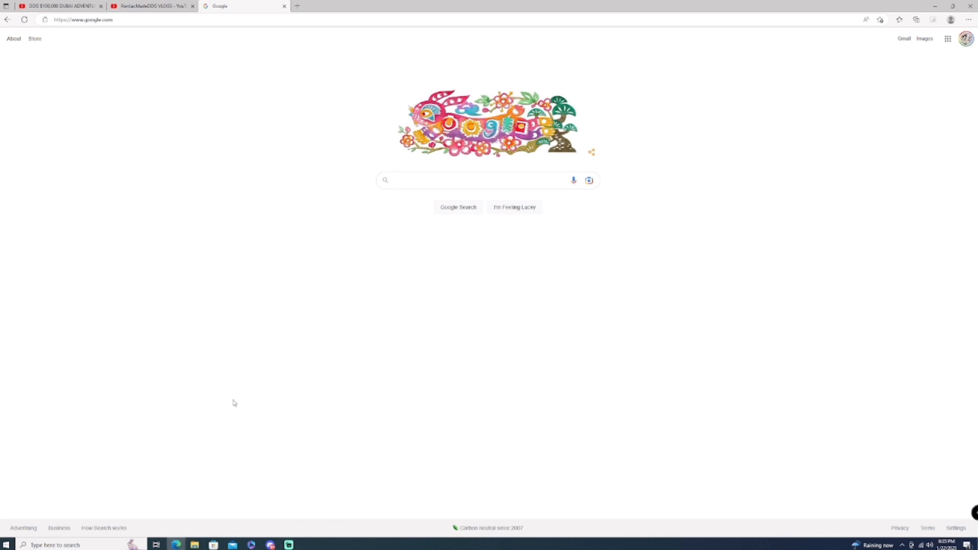
Examine the banner on the PontiacMadeDDG VLOGS YouTube channel page, and return to the Google page
click(151, 6)
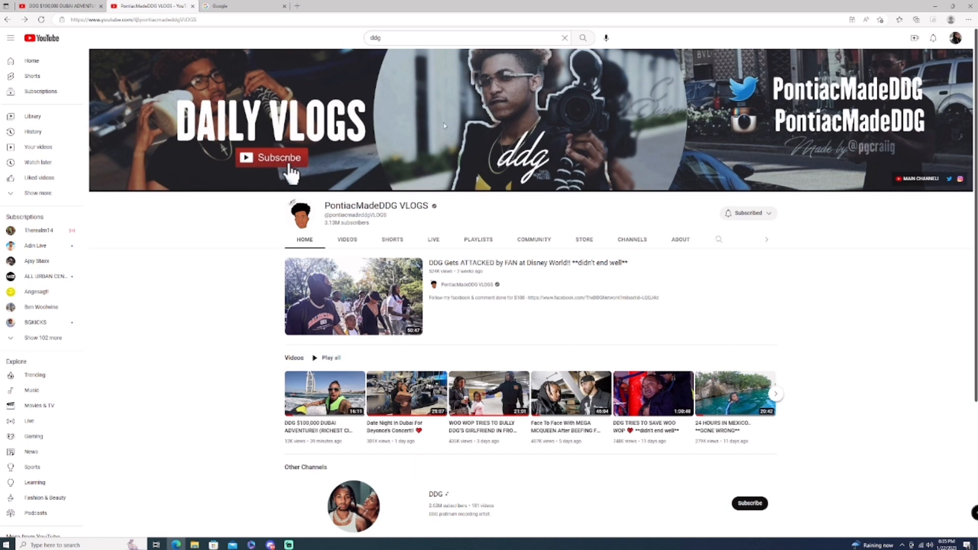
click(255, 10)
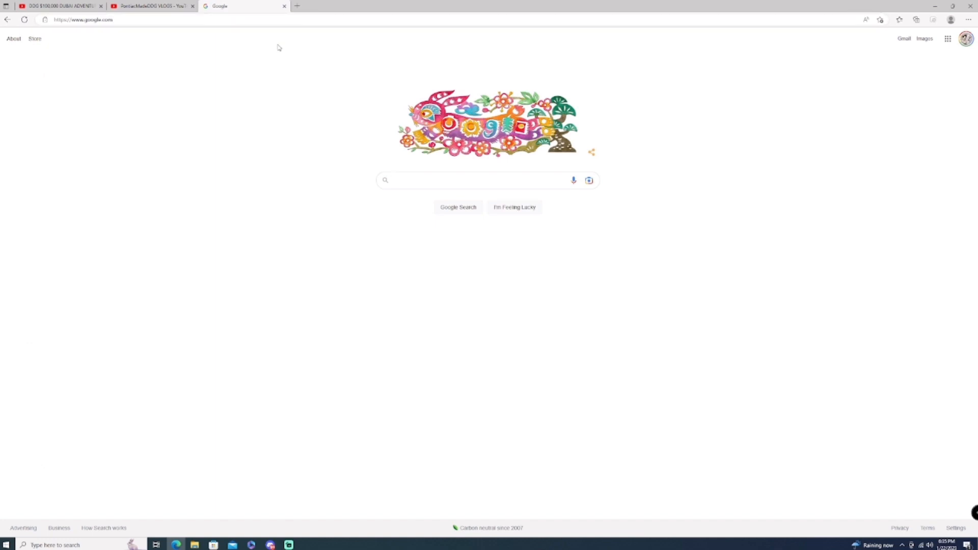
Search Google for canva.com and open the Canva website
text(can)
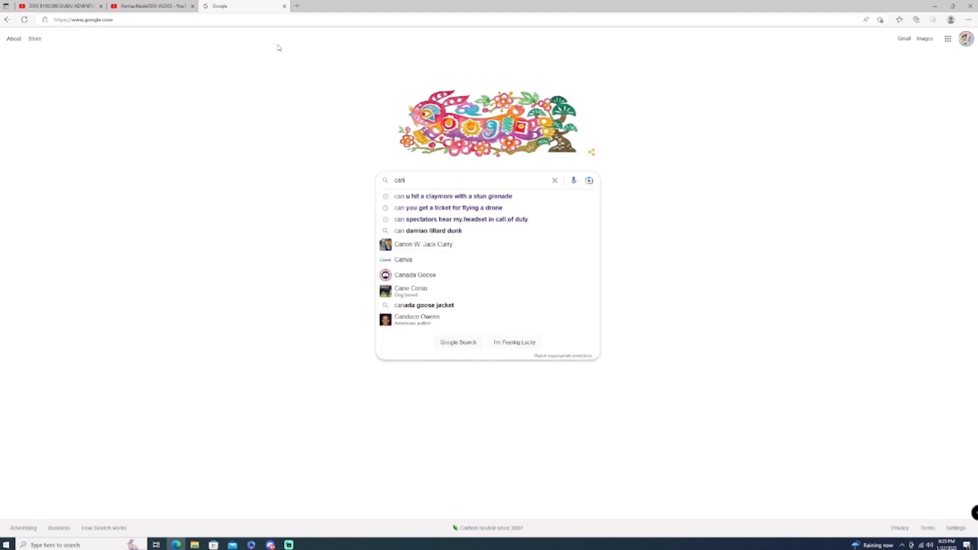
text(va.com)
key(Return)
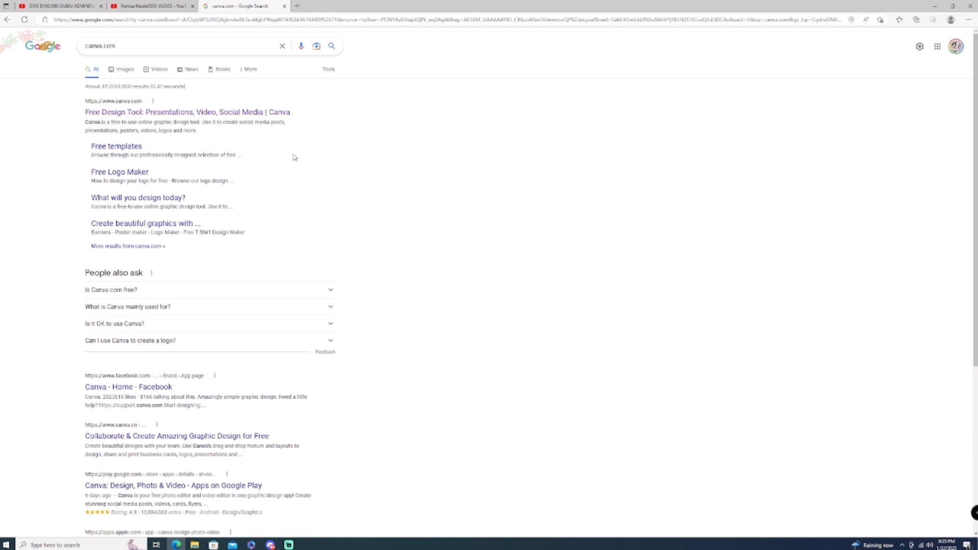
click(222, 112)
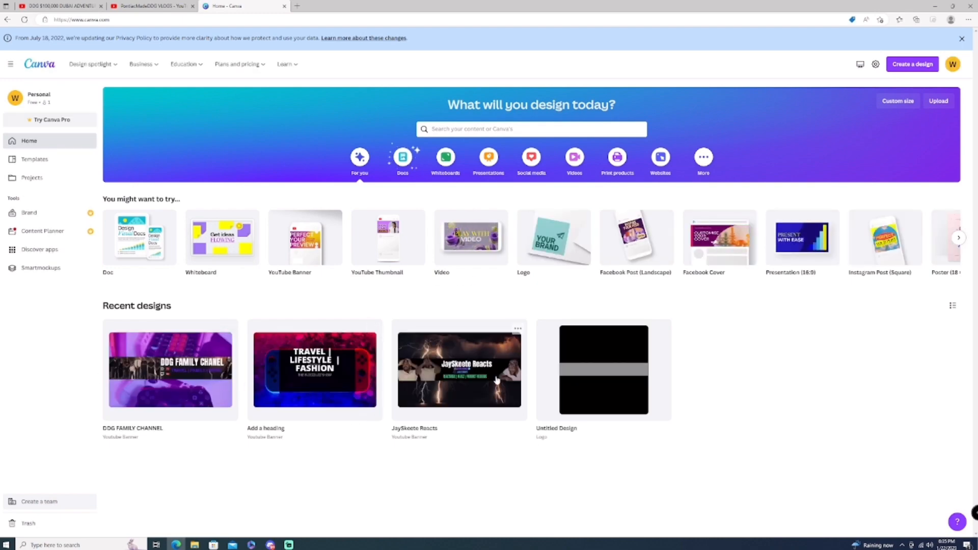
Create a new blank YouTube Banner design and look through its templates
click(905, 68)
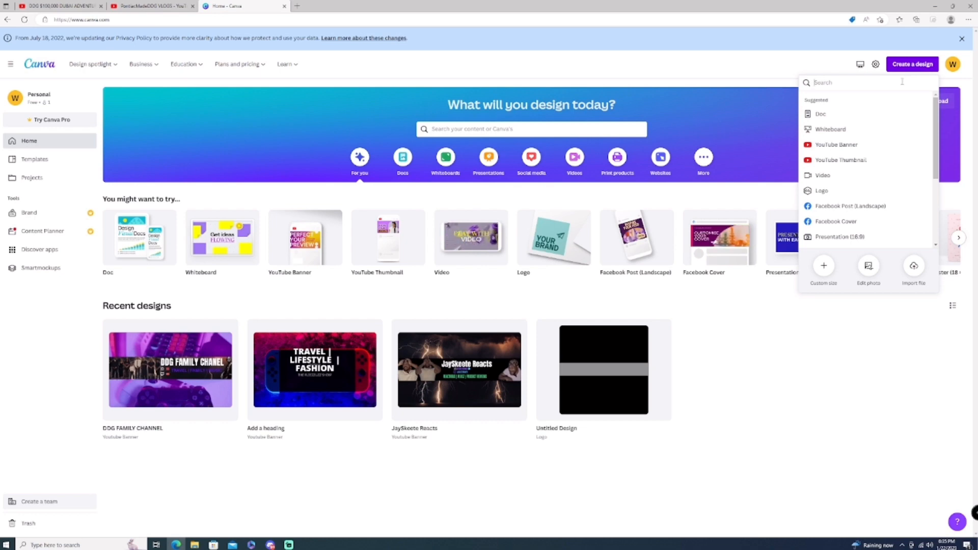
click(871, 149)
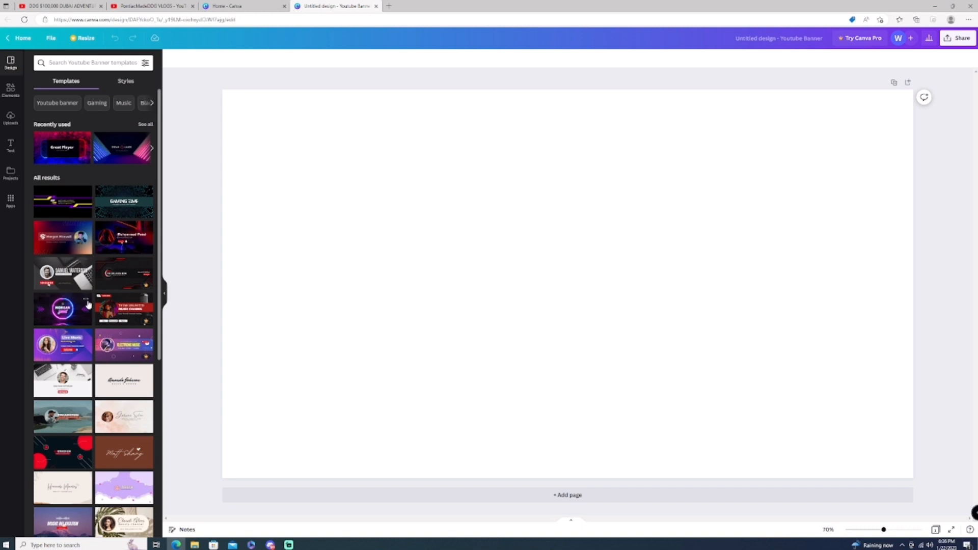
scroll(84, 311, down, 2)
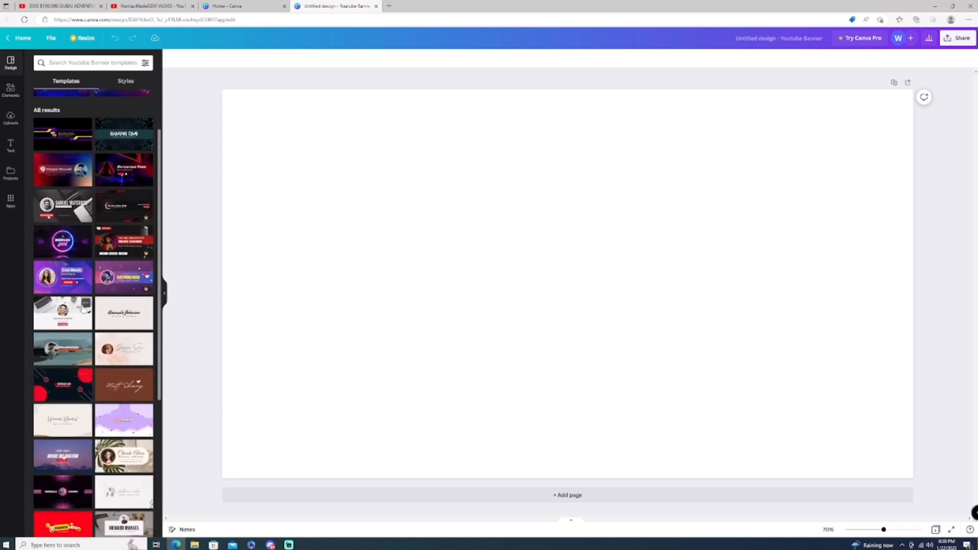
scroll(84, 308, up, 2)
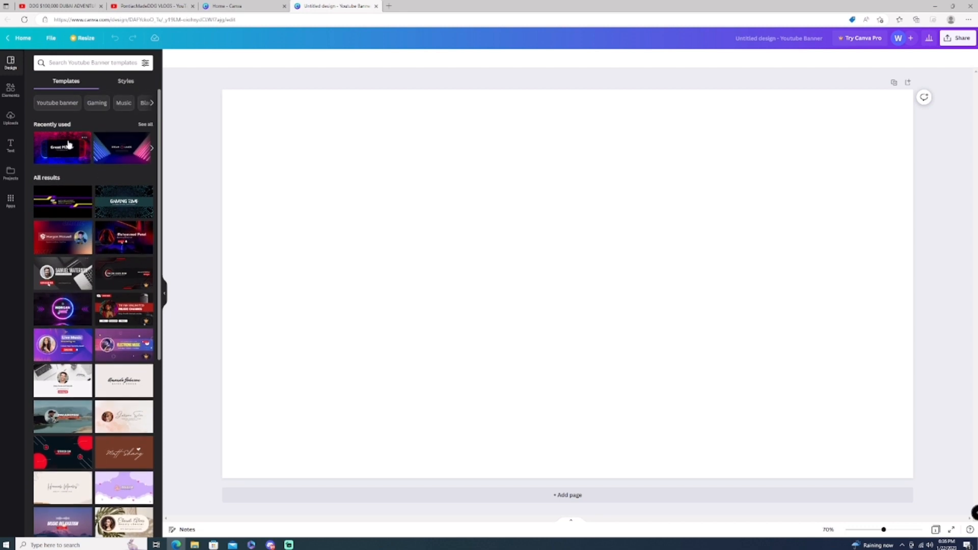
Add a square shape and stretch it sideways into a band spanning the full width of the page
click(11, 91)
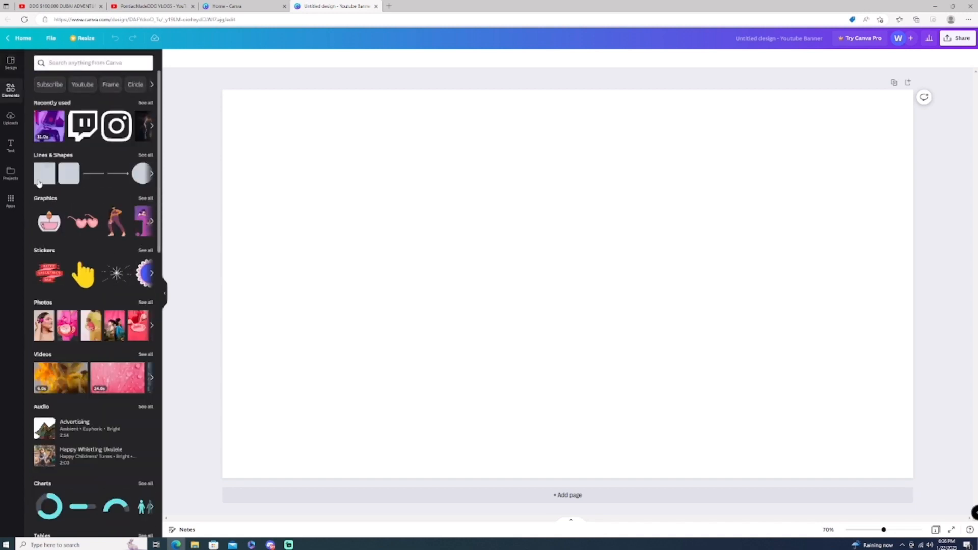
click(37, 176)
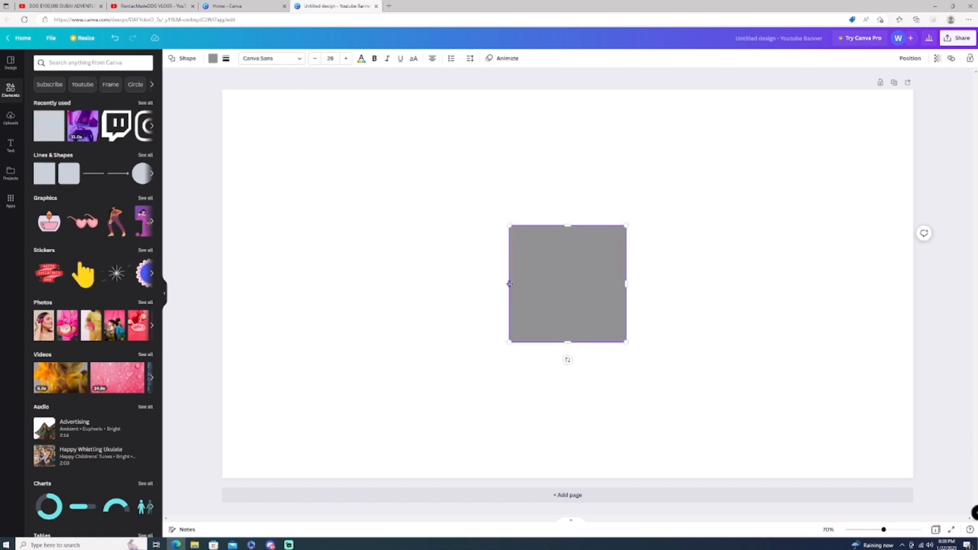
drag(509, 283, 224, 277)
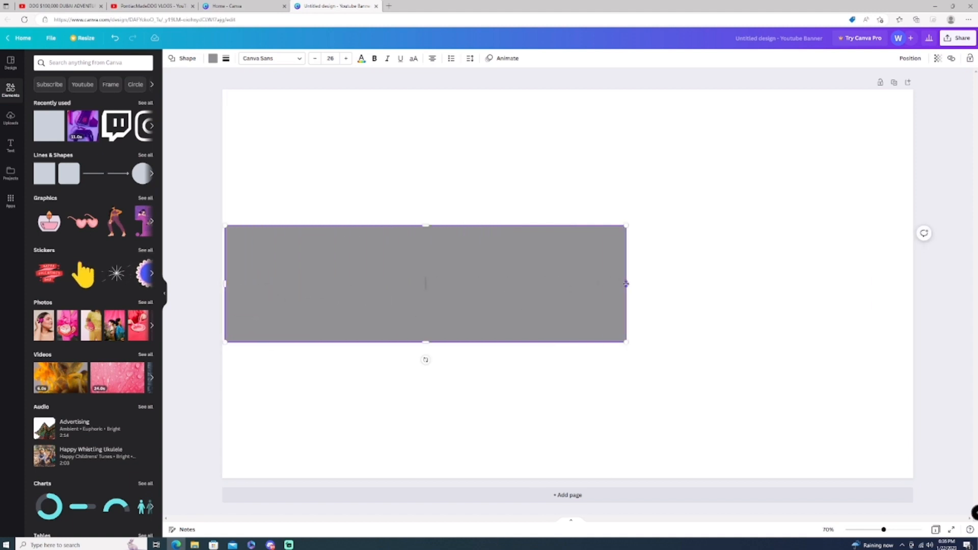
drag(626, 283, 935, 306)
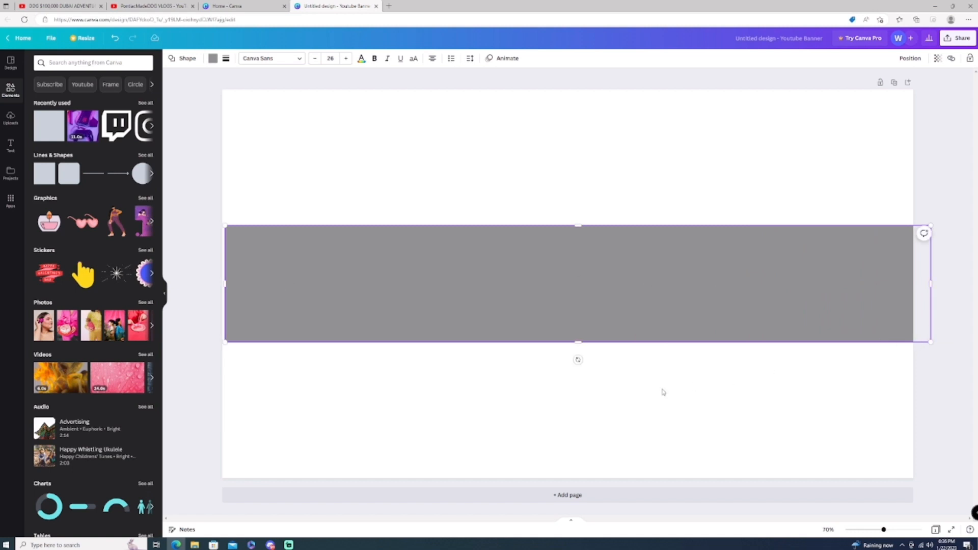
click(489, 419)
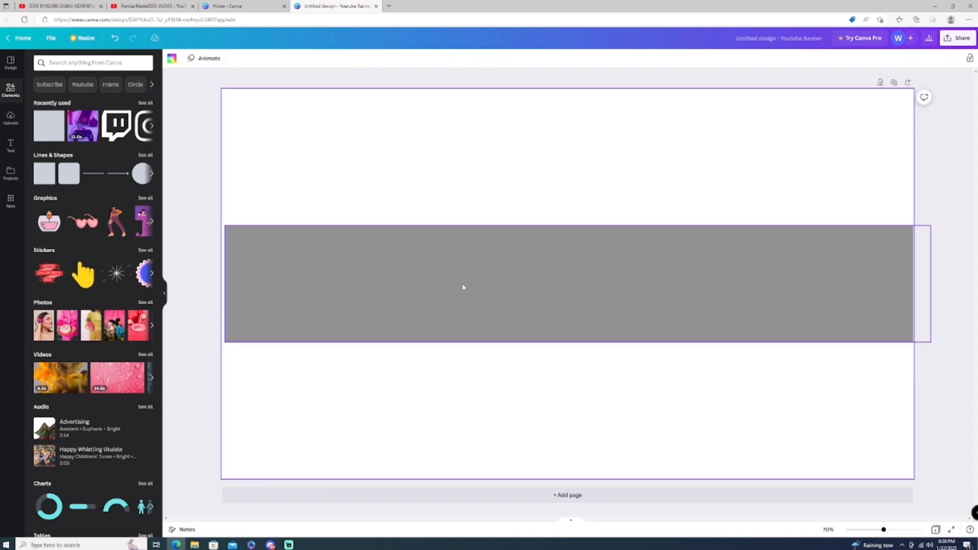
click(244, 271)
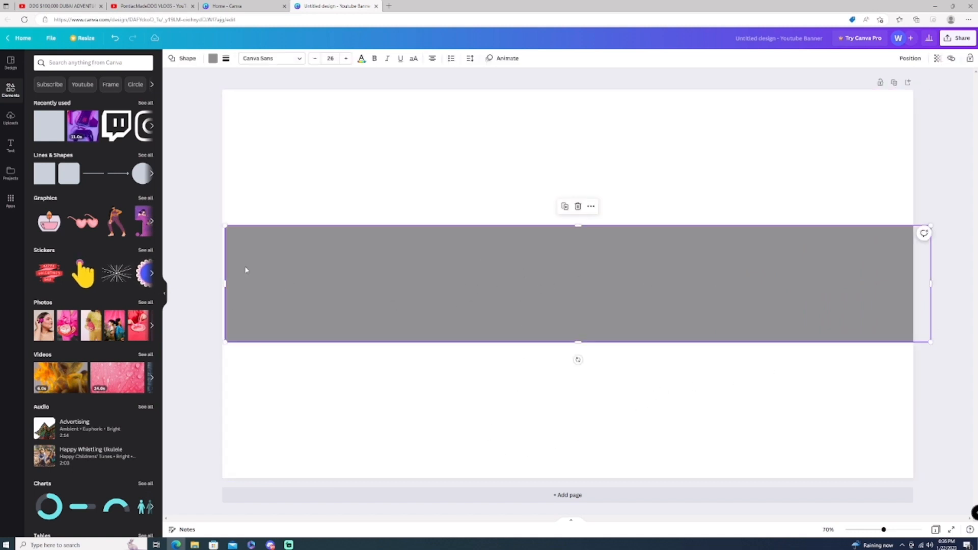
drag(222, 281, 219, 282)
click(219, 284)
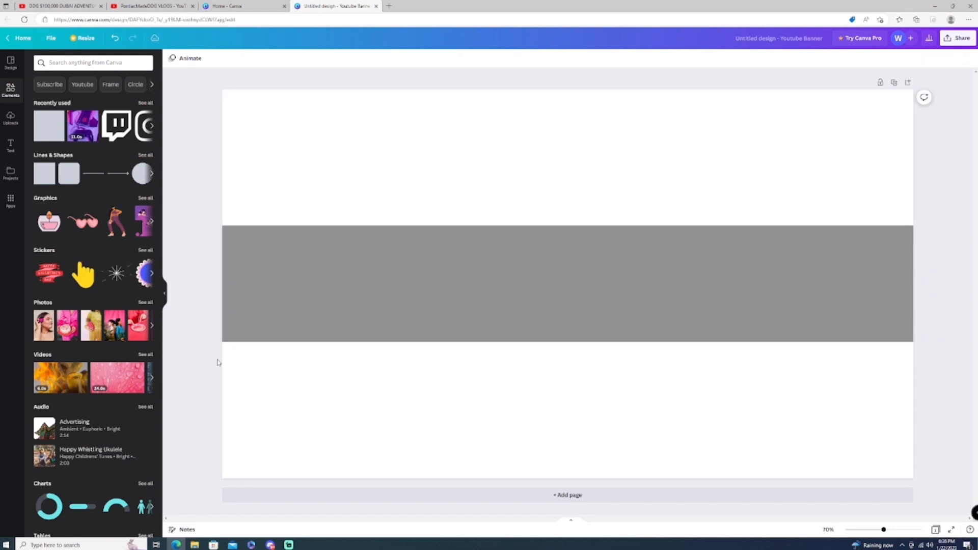
click(428, 373)
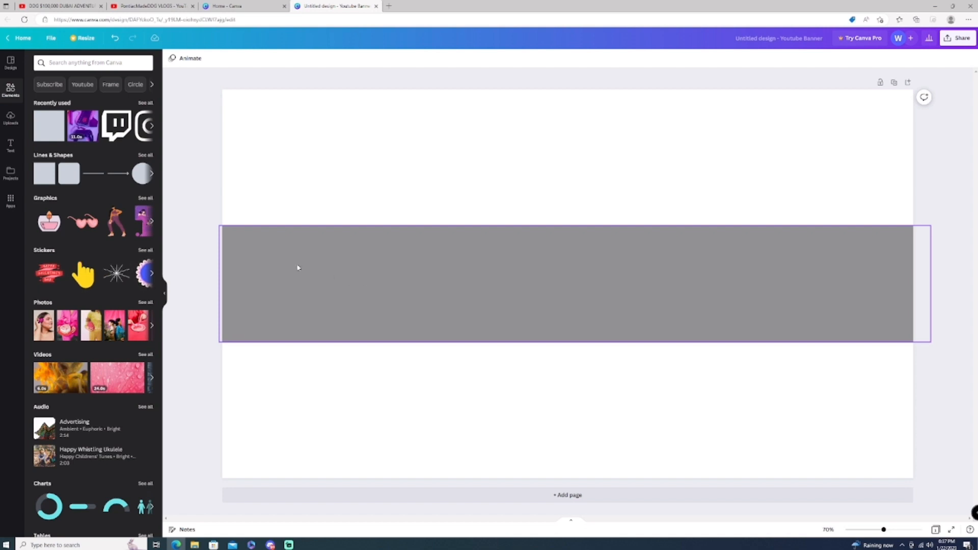
Try white and red as the band's fill colour, and settle on black
click(356, 253)
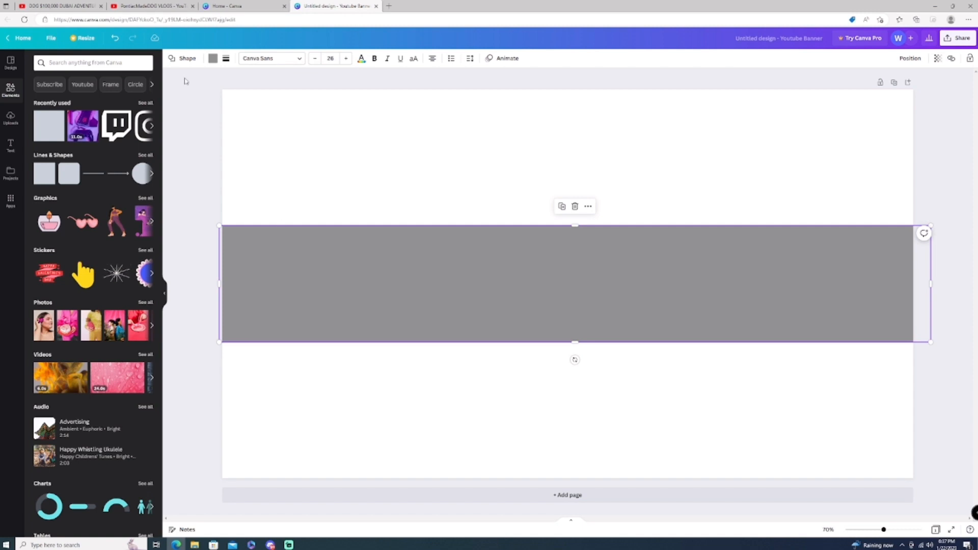
click(213, 59)
click(83, 98)
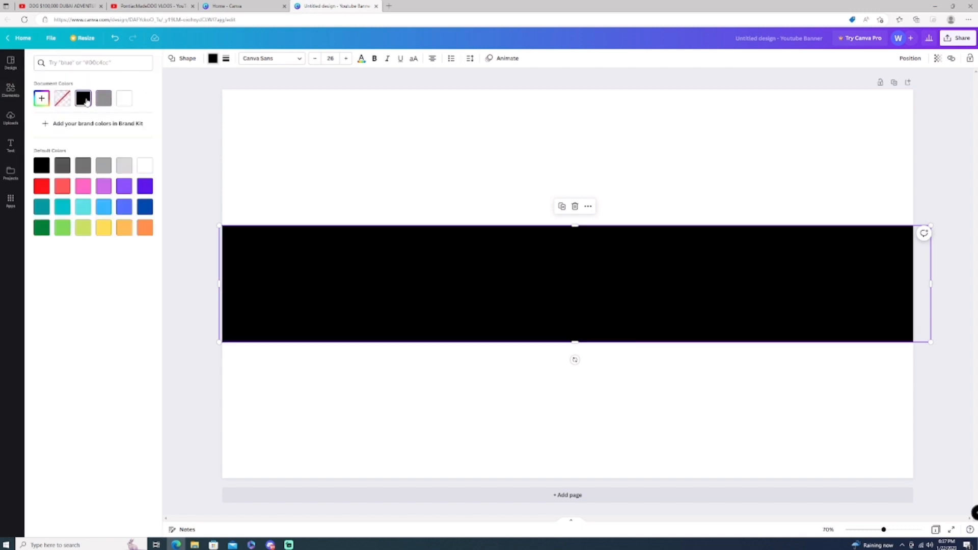
click(146, 168)
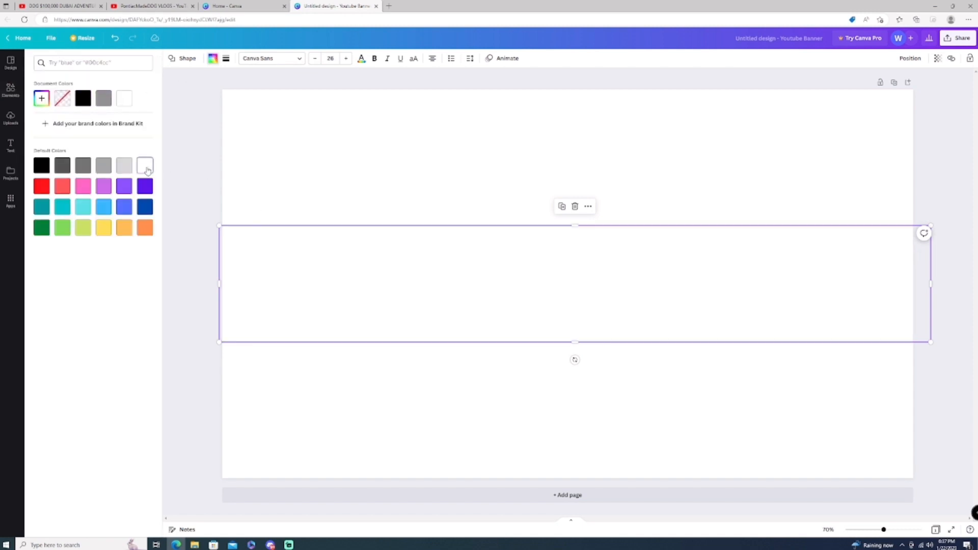
click(41, 186)
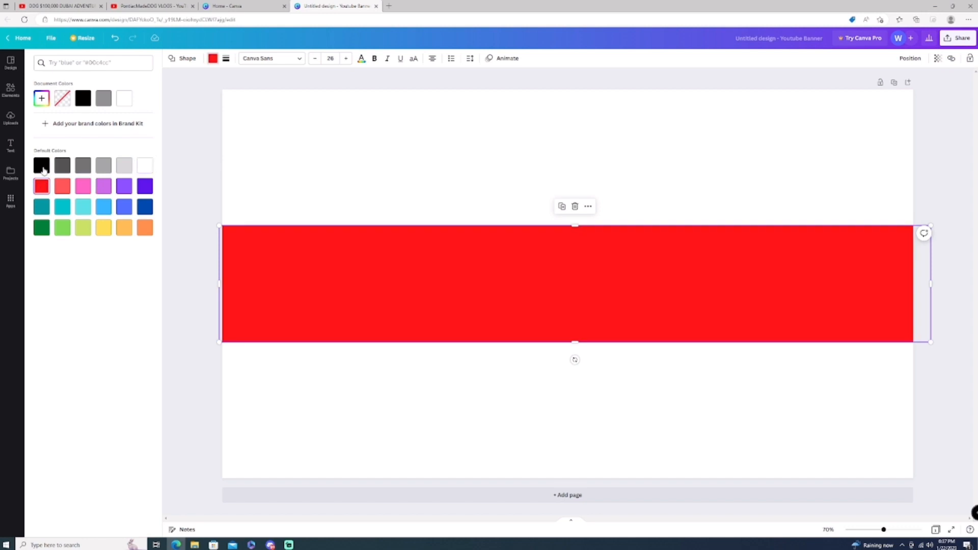
click(42, 166)
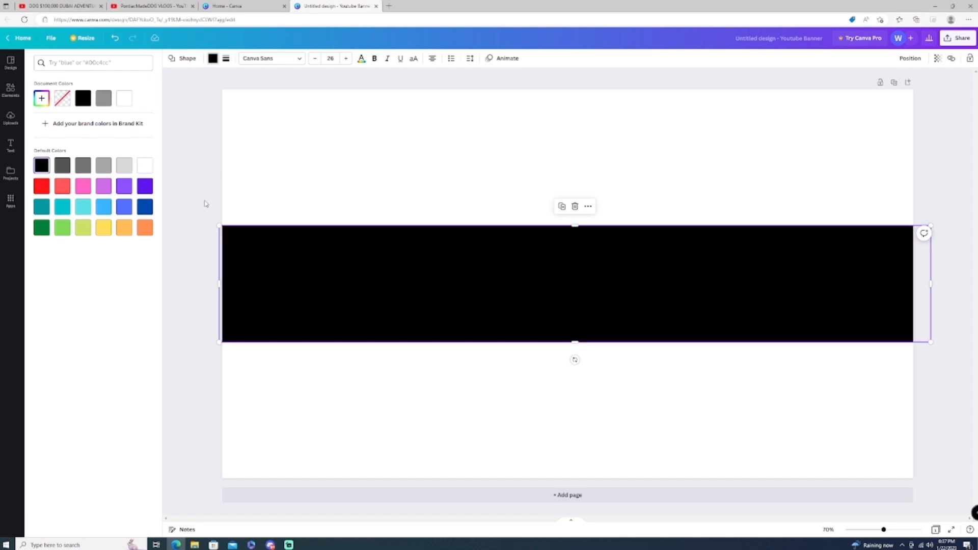
click(328, 150)
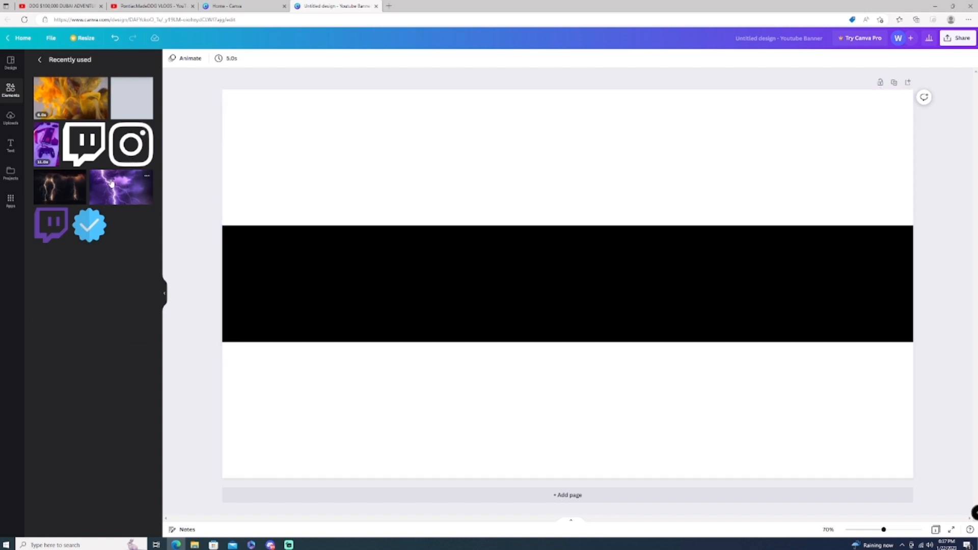
Place the recently used purple lightning photo over the black band, crop it to the band's height and extend it across the full page width
drag(112, 183, 322, 238)
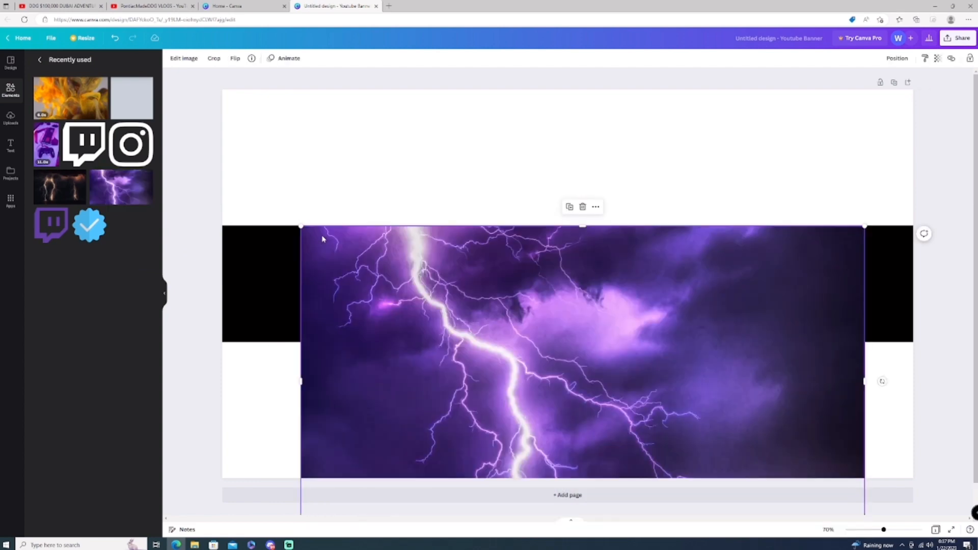
click(900, 400)
drag(422, 317, 423, 319)
drag(301, 382, 221, 356)
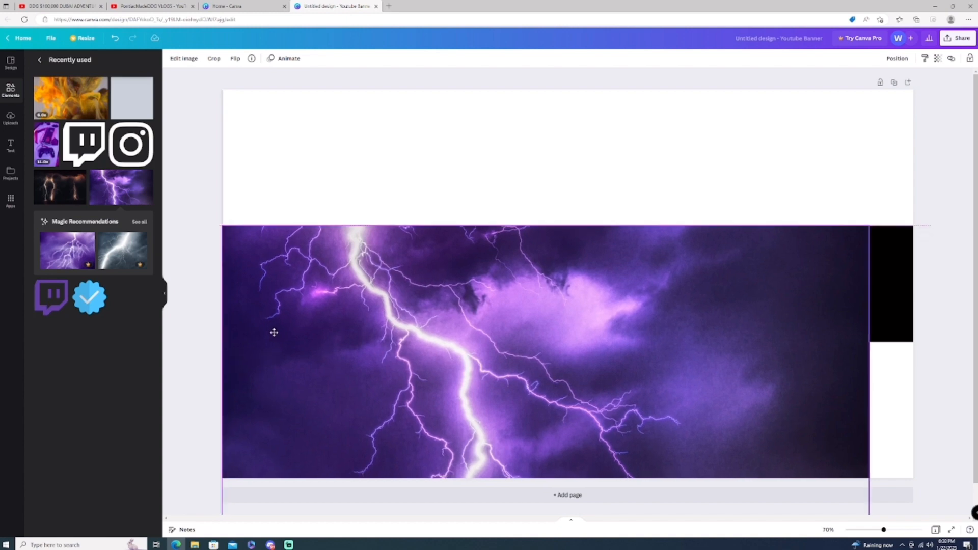
scroll(626, 503, down, 1)
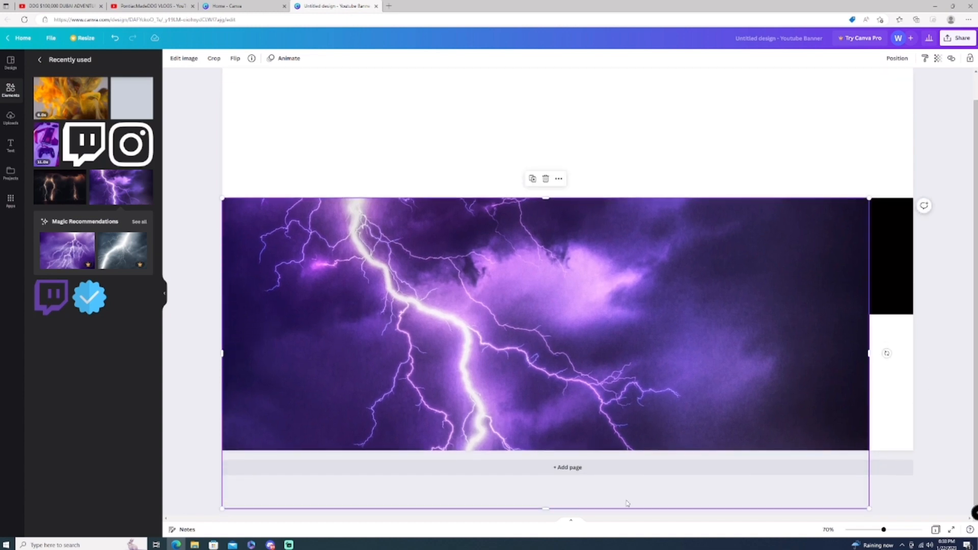
drag(546, 506, 568, 340)
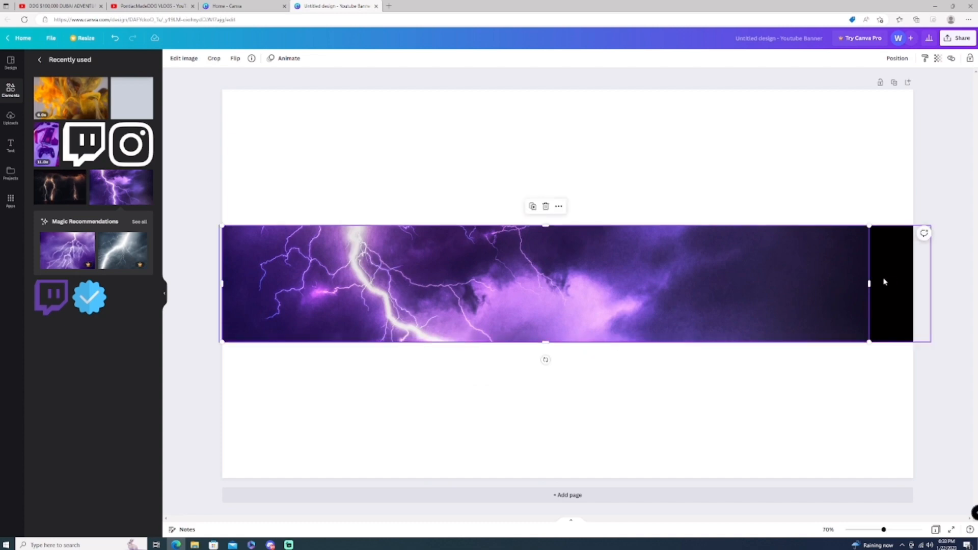
drag(870, 280, 915, 279)
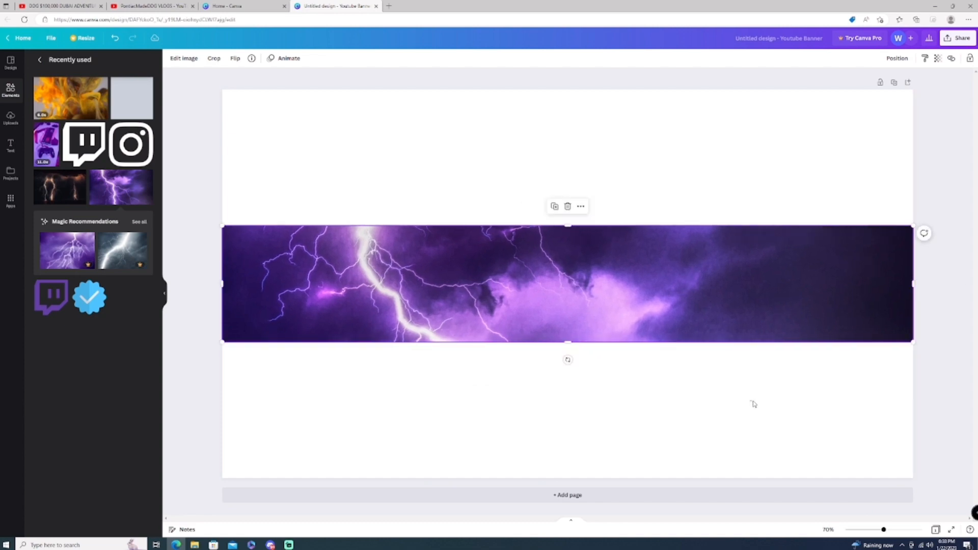
click(756, 403)
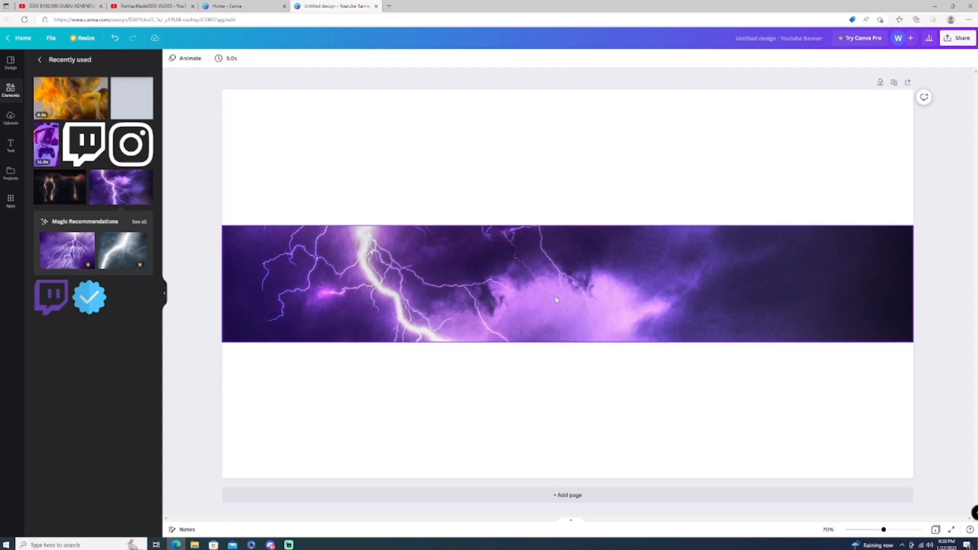
Delete the black band from behind the lightning photo and put the photo back across the middle of the page
drag(579, 304, 586, 370)
click(716, 269)
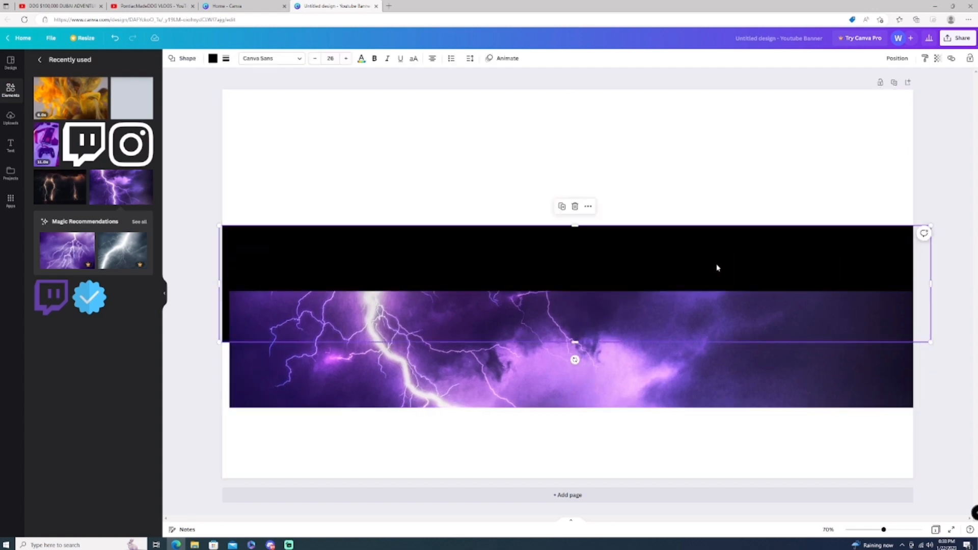
key(Delete)
drag(670, 323, 665, 263)
click(674, 397)
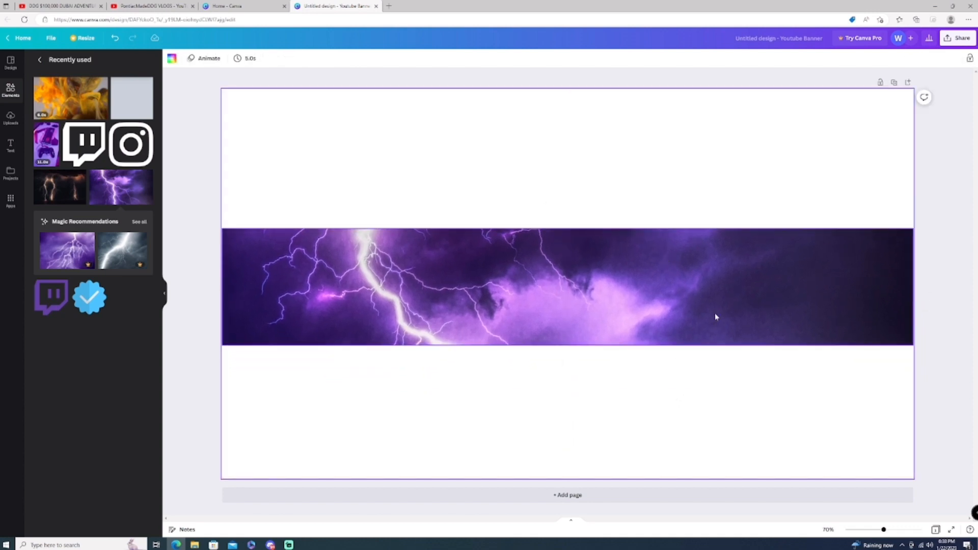
click(562, 269)
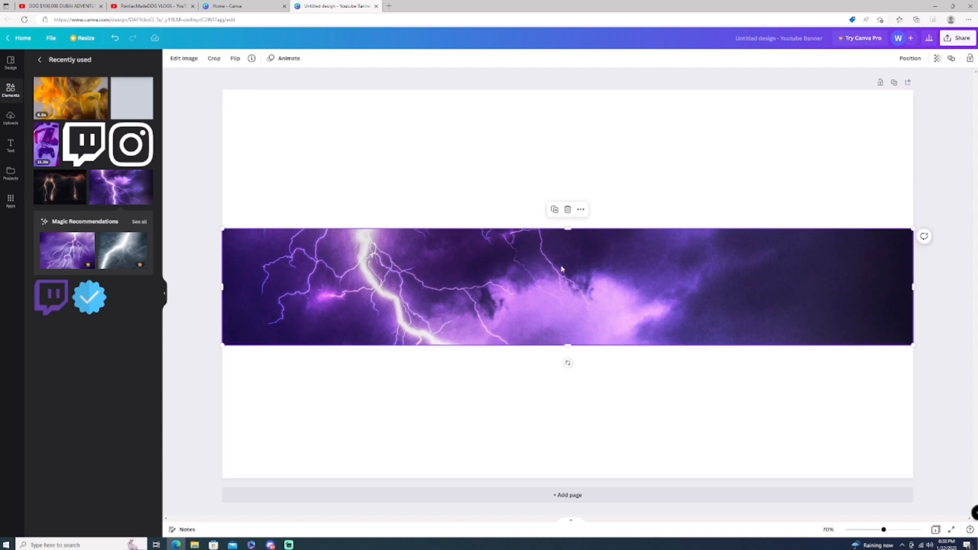
click(423, 412)
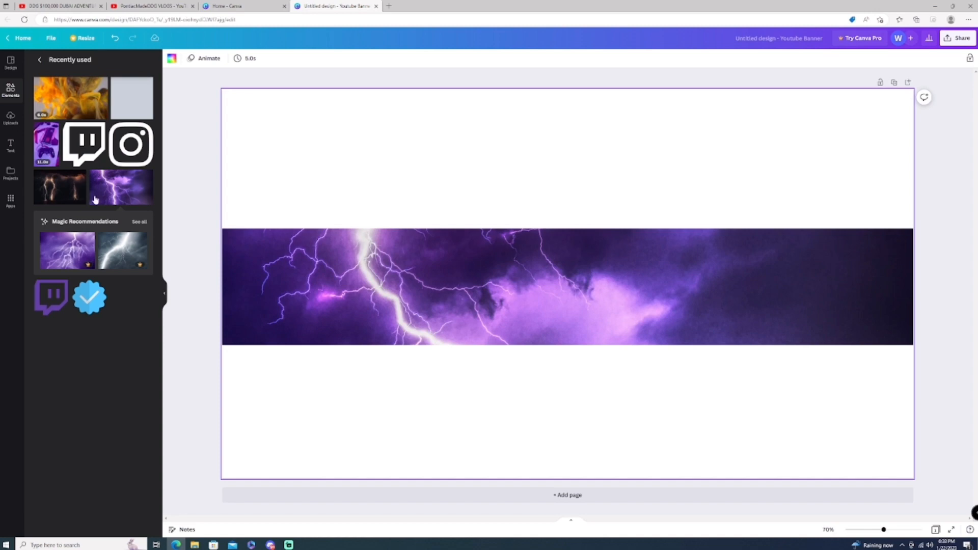
Add a heading over the lightning strip and replace its placeholder text with "DDG FAMILY VLOGZ"
click(11, 145)
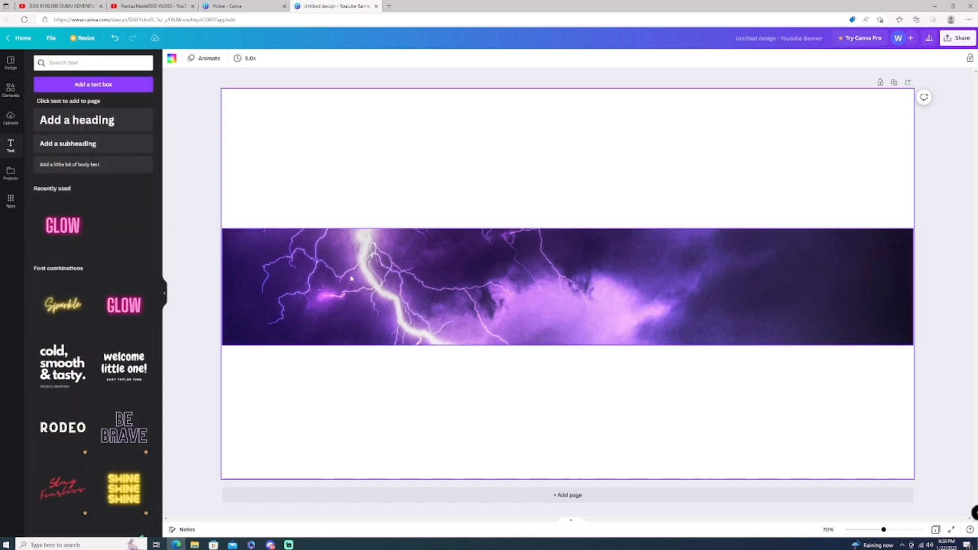
click(104, 120)
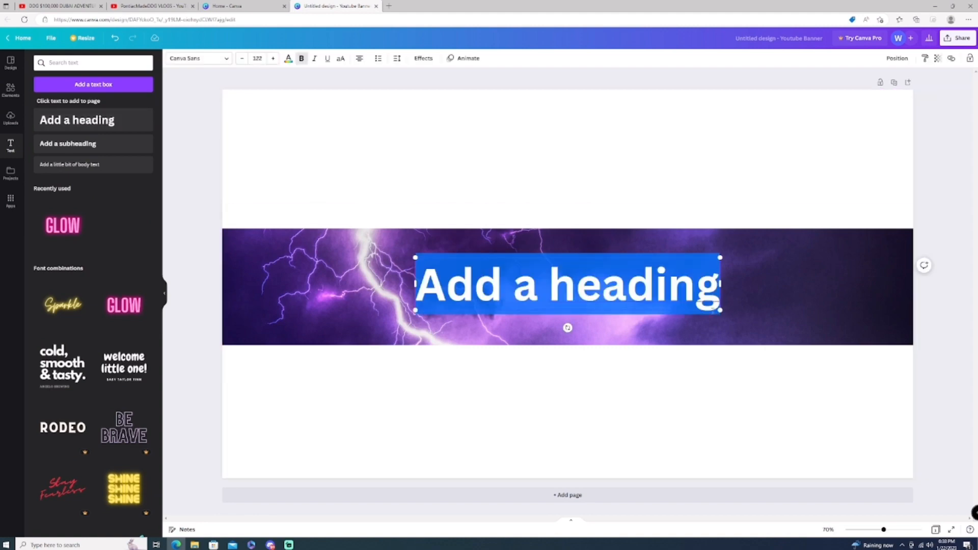
click(705, 284)
drag(646, 282, 415, 285)
text(dd)
key(BackSpace)
key(BackSpace)
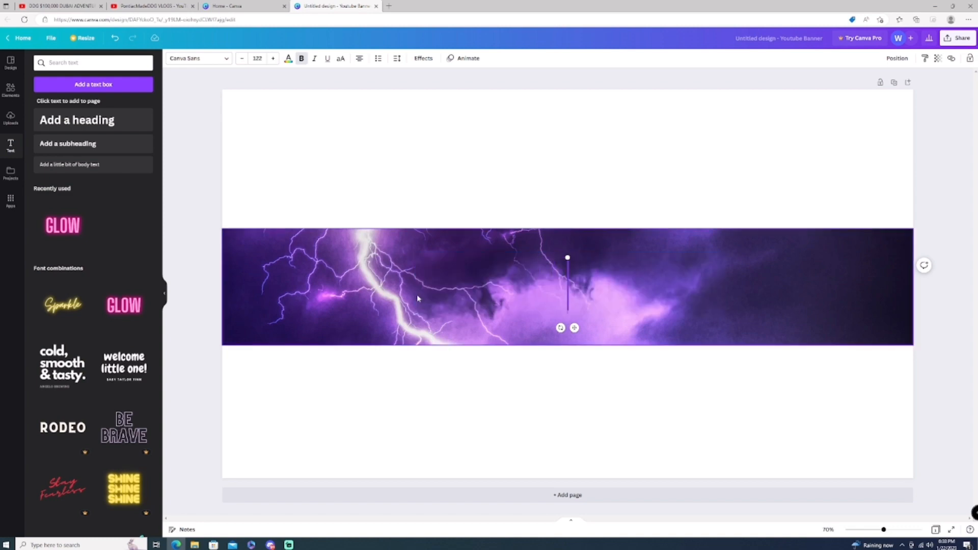
text(DDG)
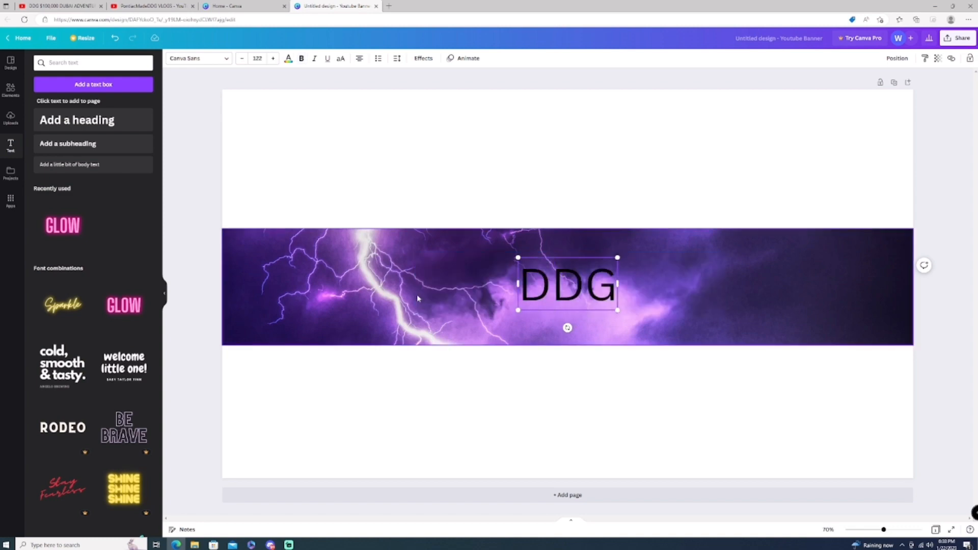
text( FAMILY)
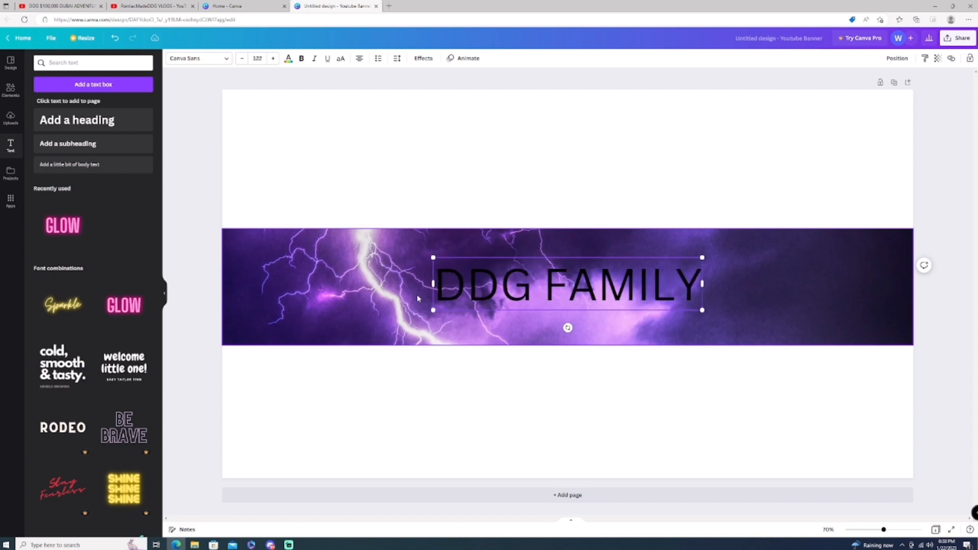
text( VLOGZ)
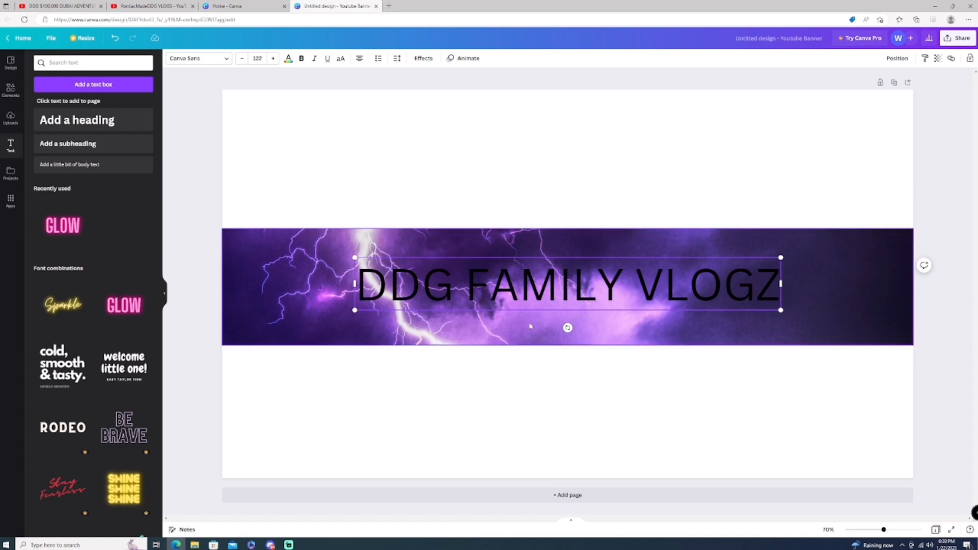
Change the font of the entire "DDG FAMILY VLOGZ" heading to Anton
key(ctrl+a)
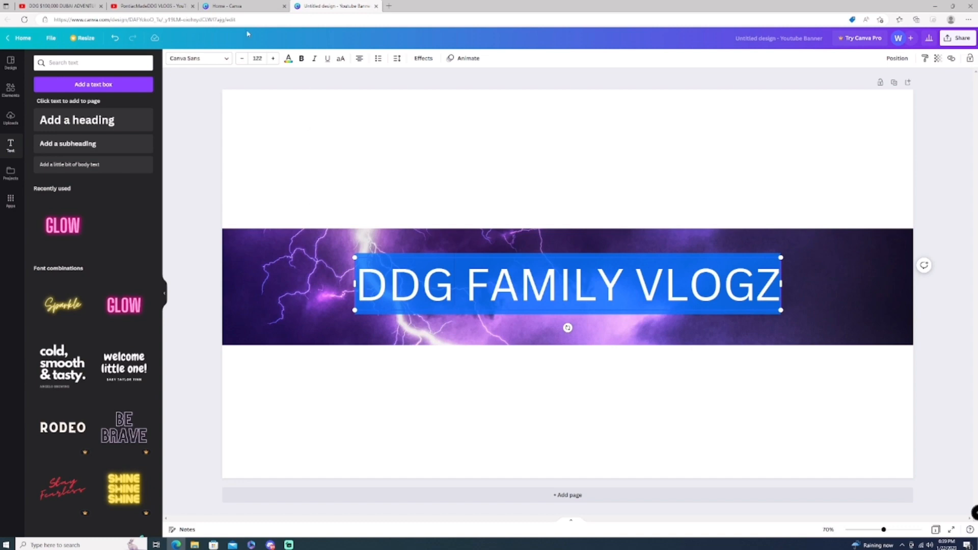
click(204, 58)
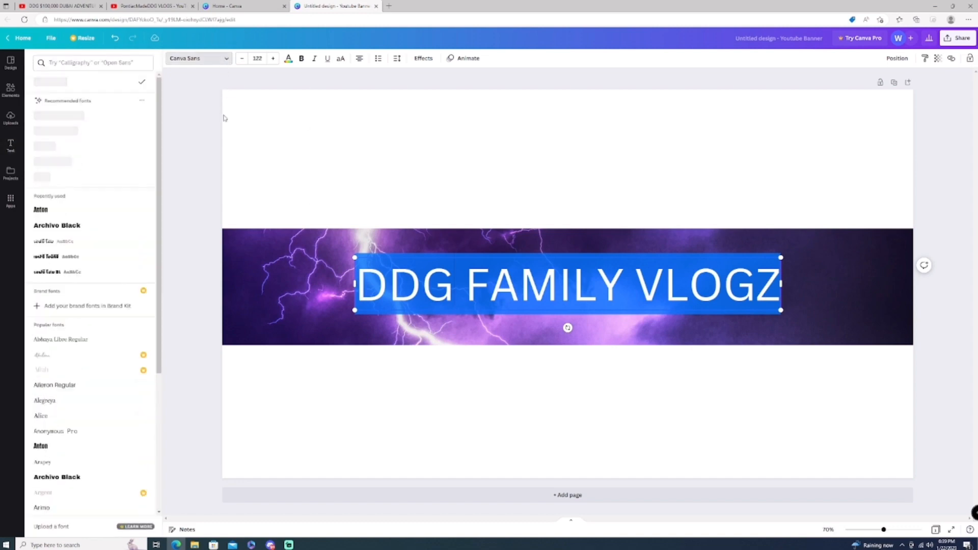
click(70, 210)
key(Escape)
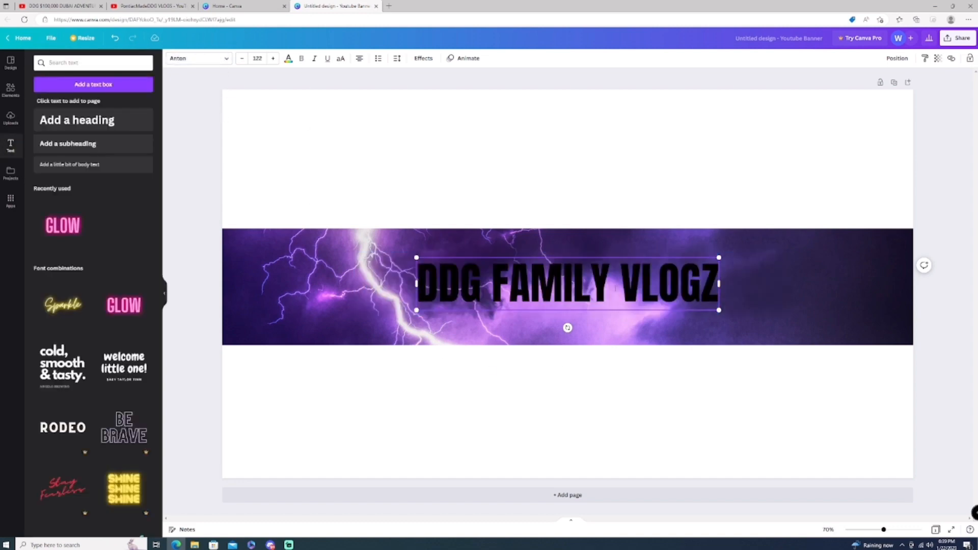
Try red, violet and green as the heading's text colour, and return it to black
key(ctrl+a)
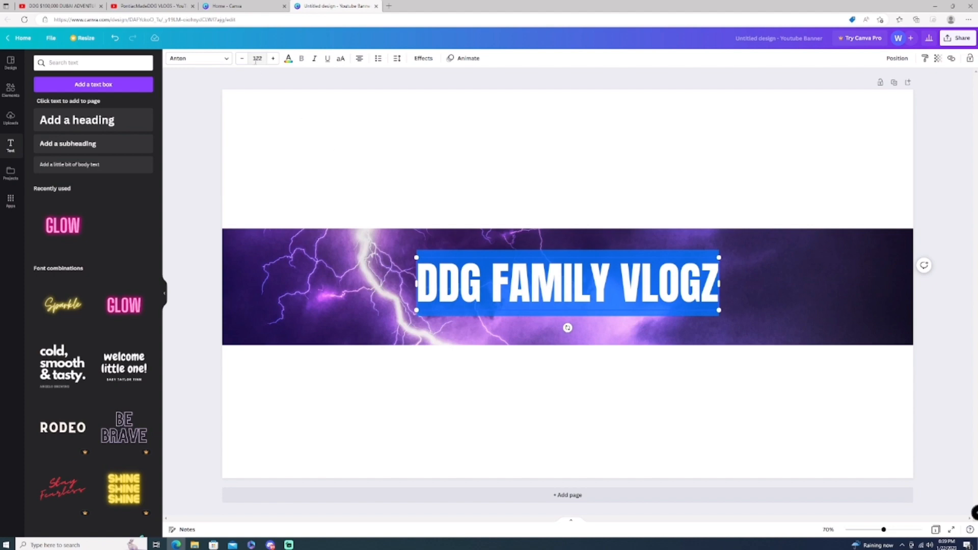
click(288, 58)
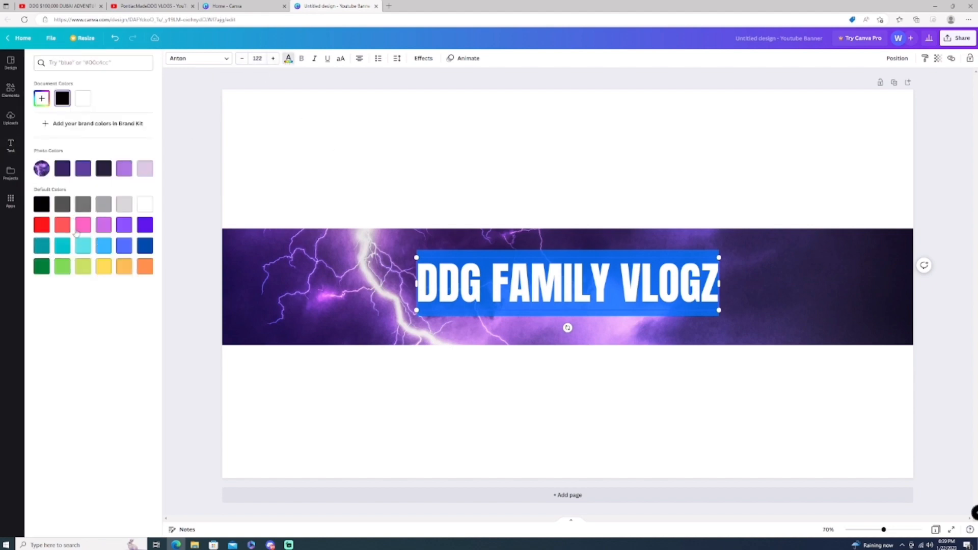
click(42, 224)
click(341, 388)
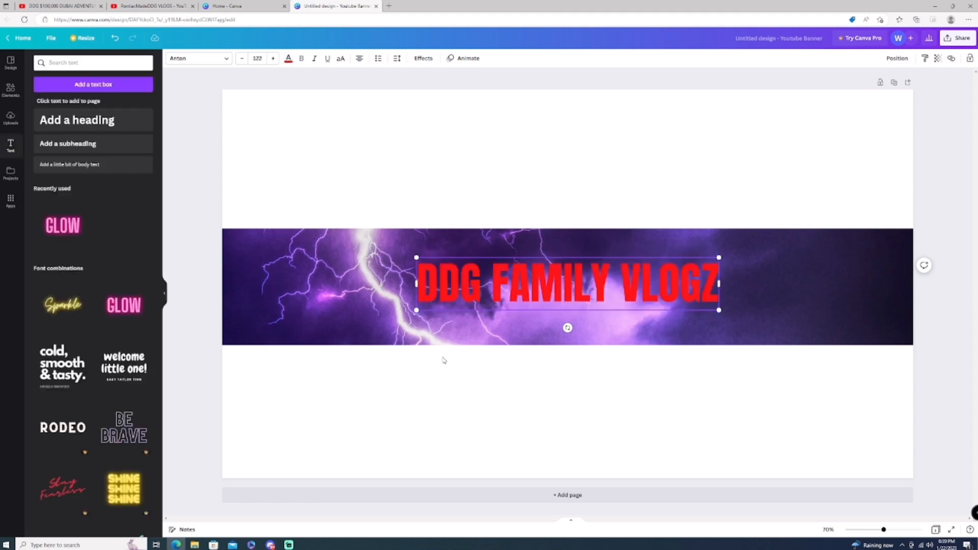
click(288, 60)
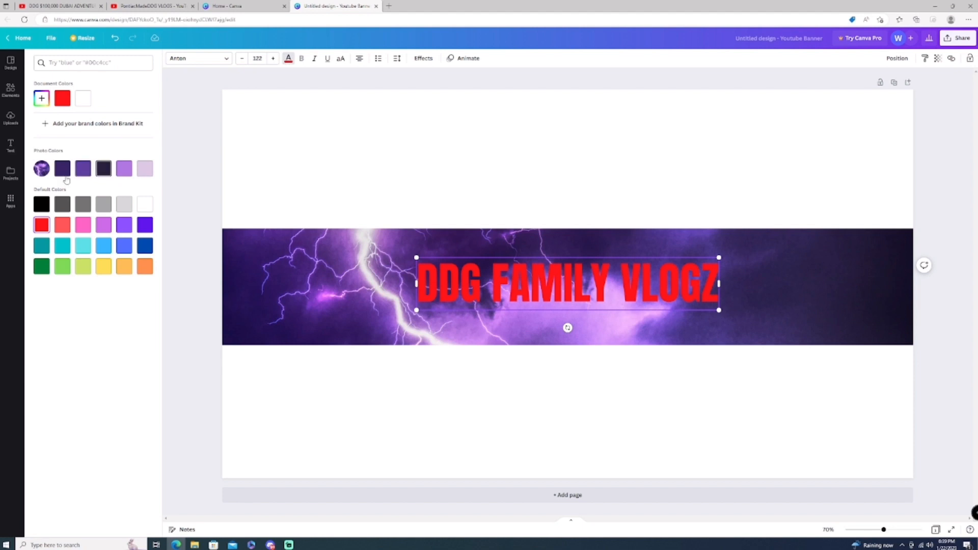
click(144, 224)
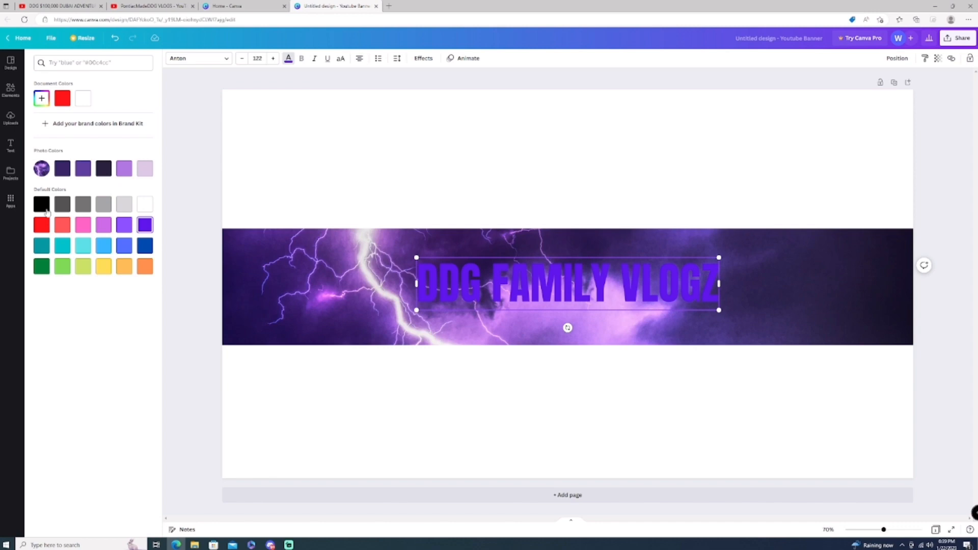
click(43, 268)
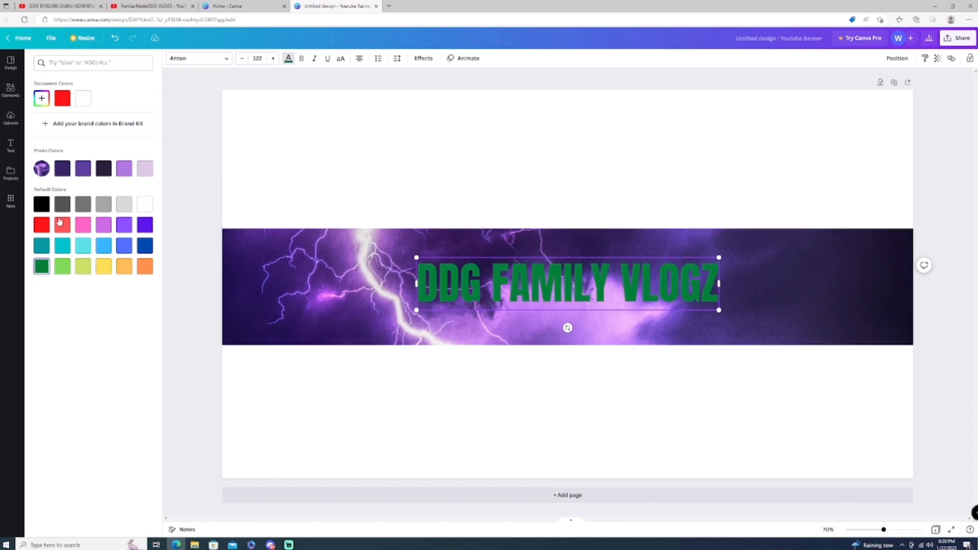
click(42, 209)
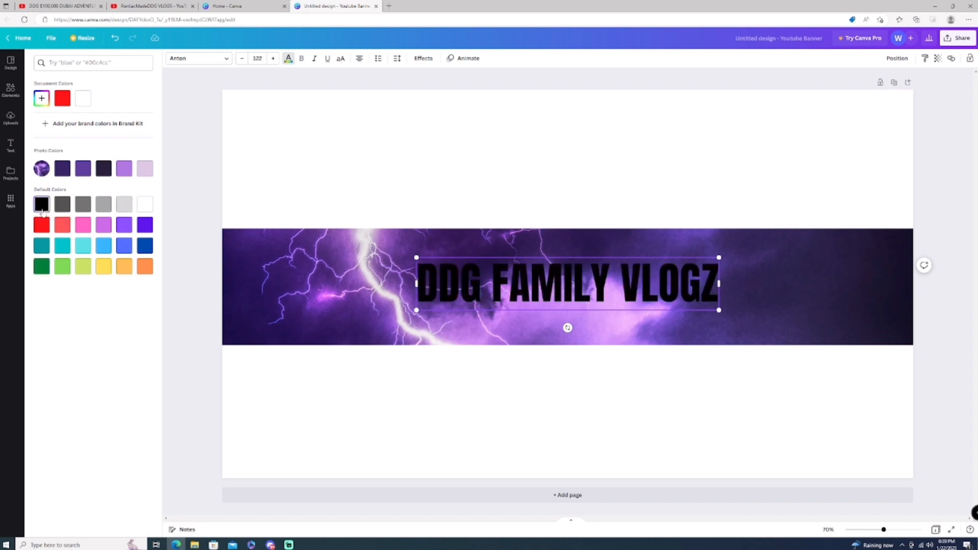
click(611, 328)
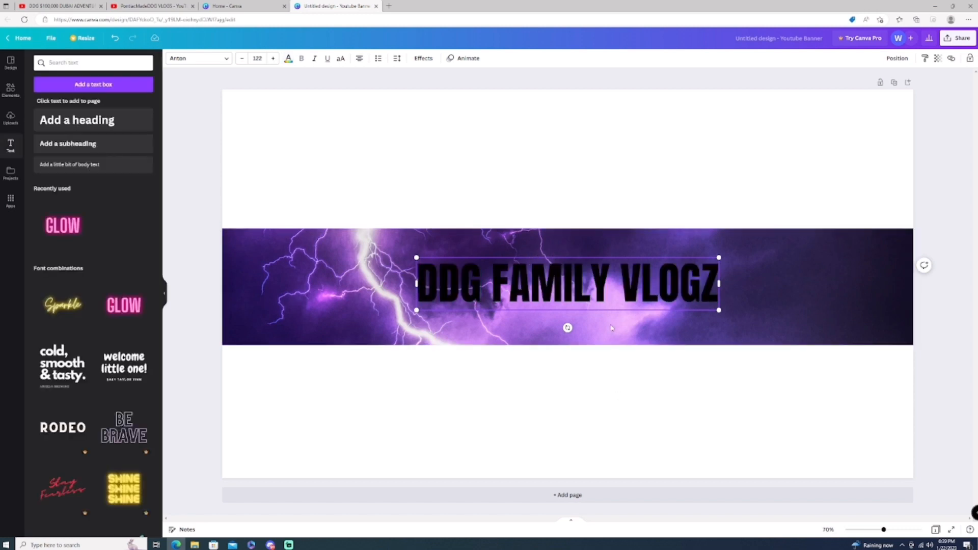
Move the "DDG FAMILY VLOGZ" heading up and to the right, against the upper edge of the lightning strip
double_click(643, 285)
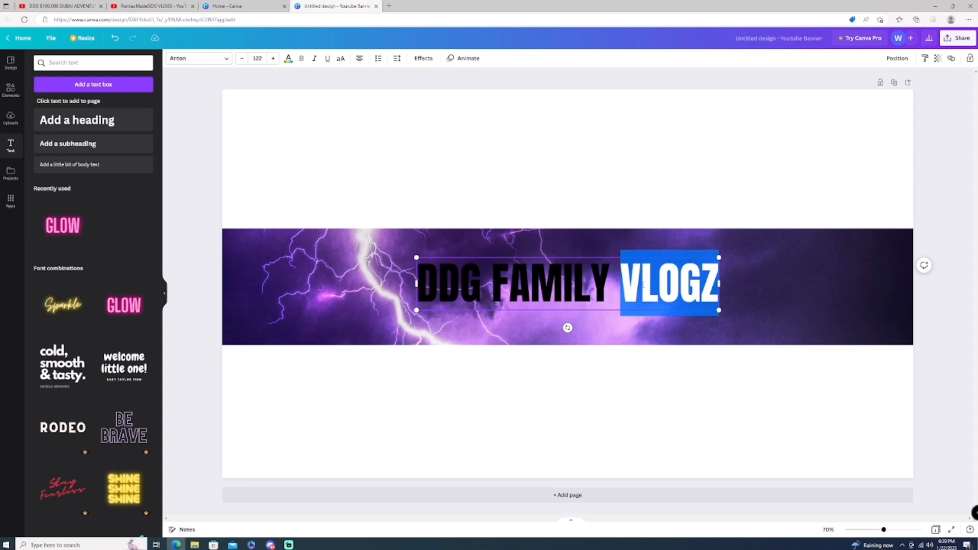
key(ctrl+a)
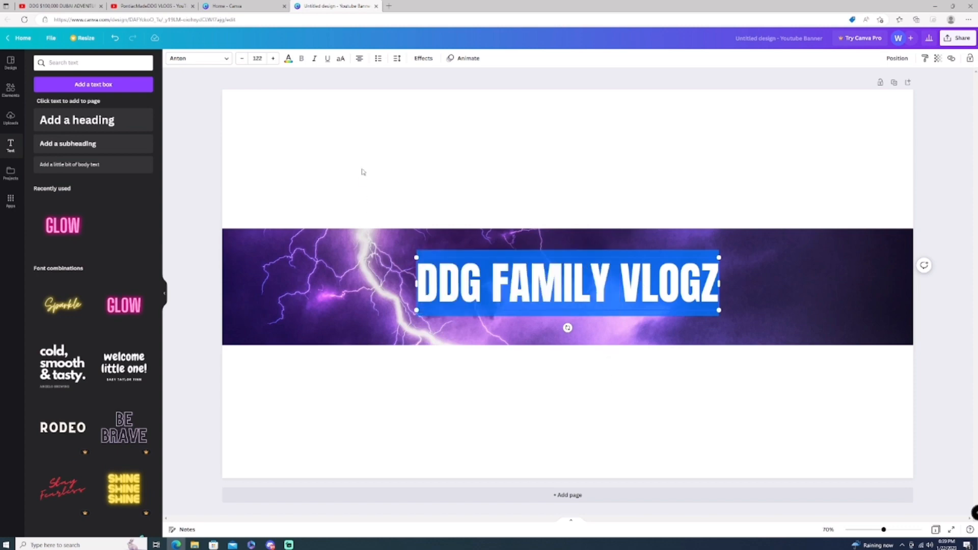
click(318, 102)
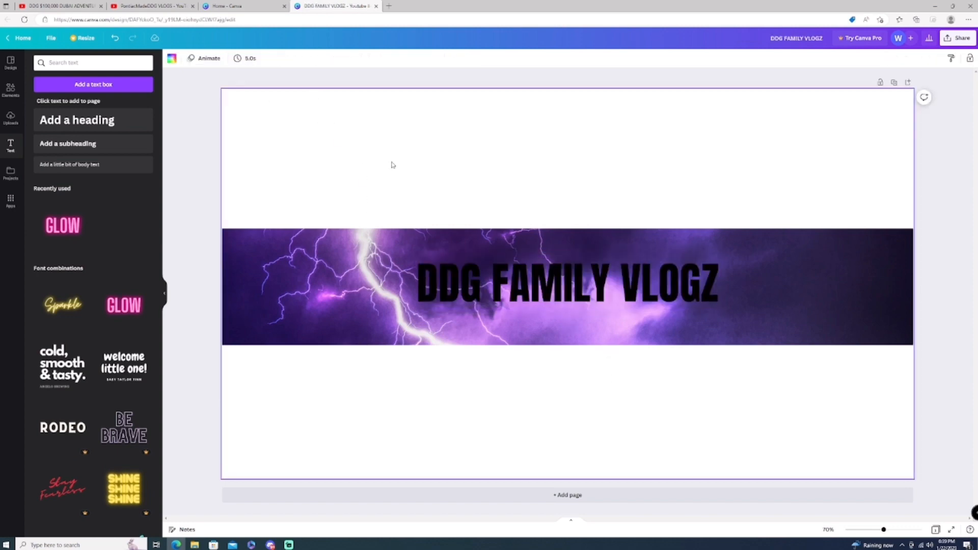
drag(561, 290, 643, 251)
click(662, 203)
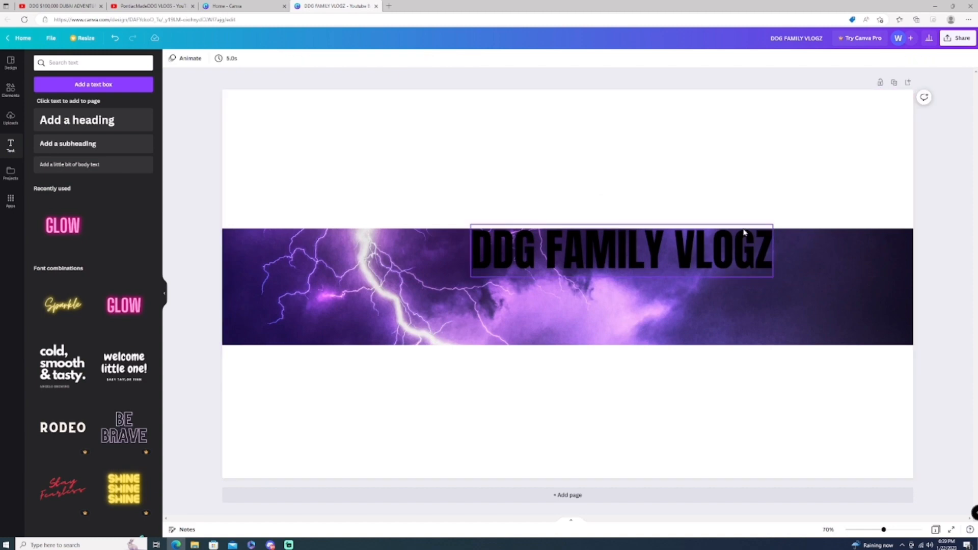
click(674, 257)
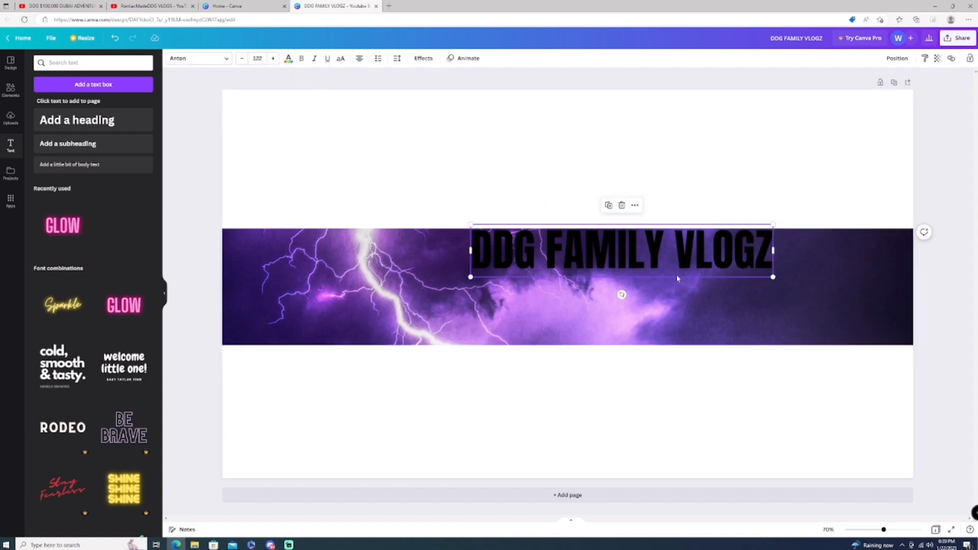
click(634, 205)
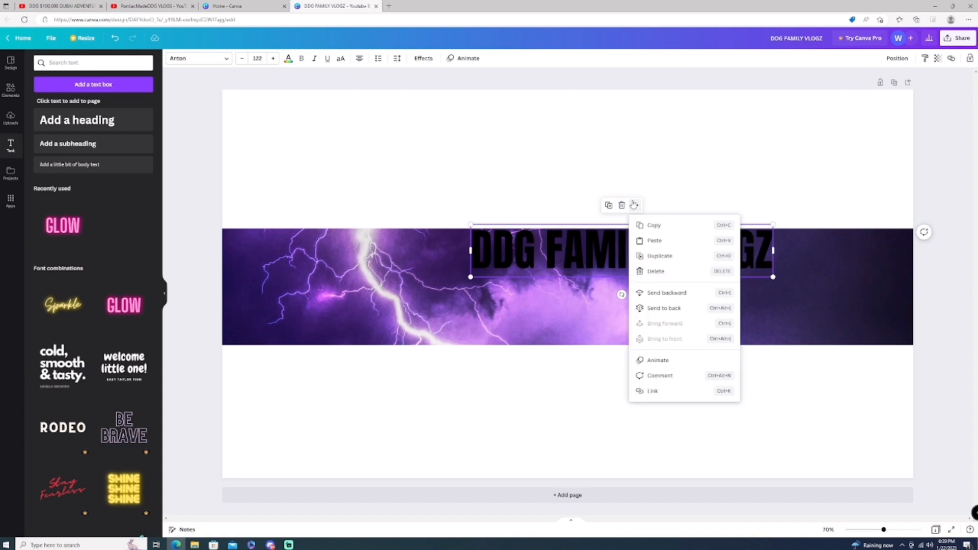
click(623, 176)
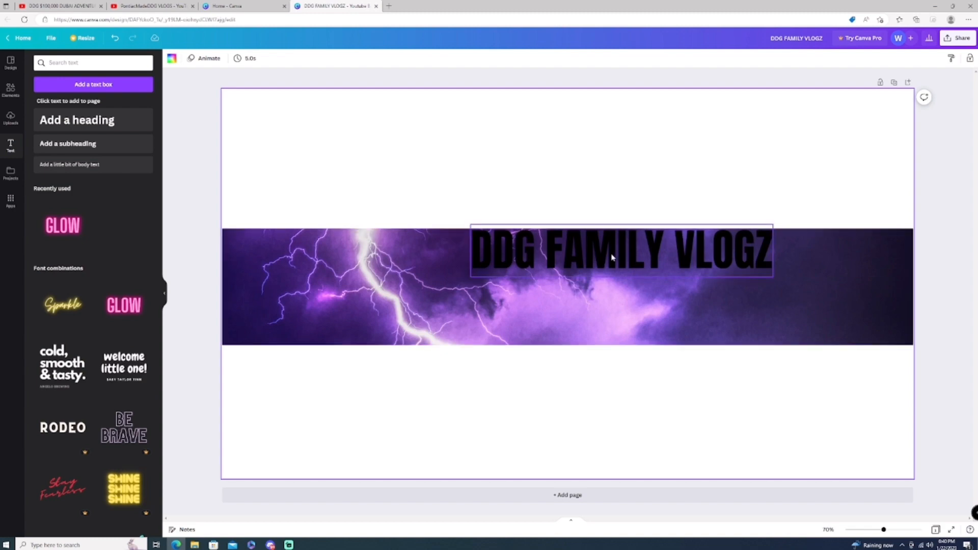
click(582, 293)
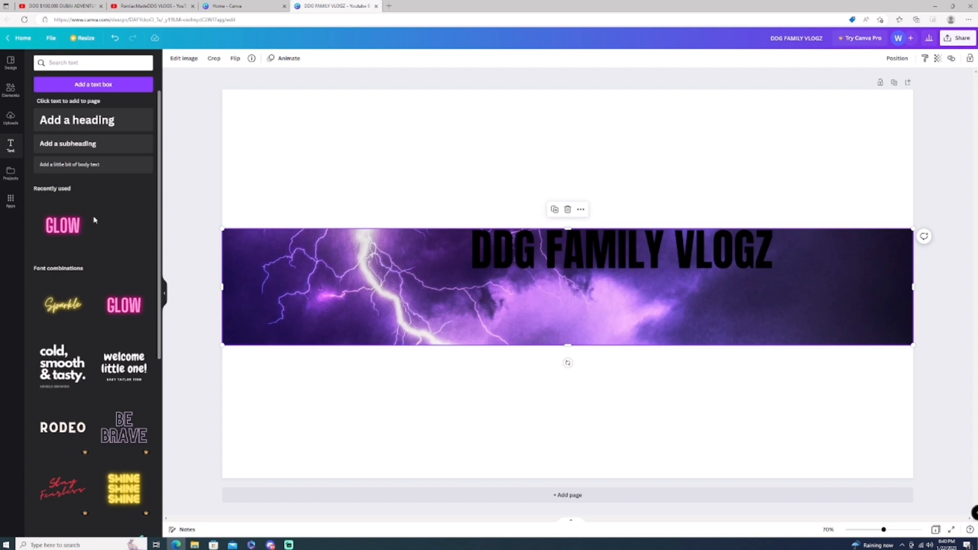
Search the text library for INSTAGRAM, and place the recently used Instagram icon at small size beneath the heading's first letters
click(63, 62)
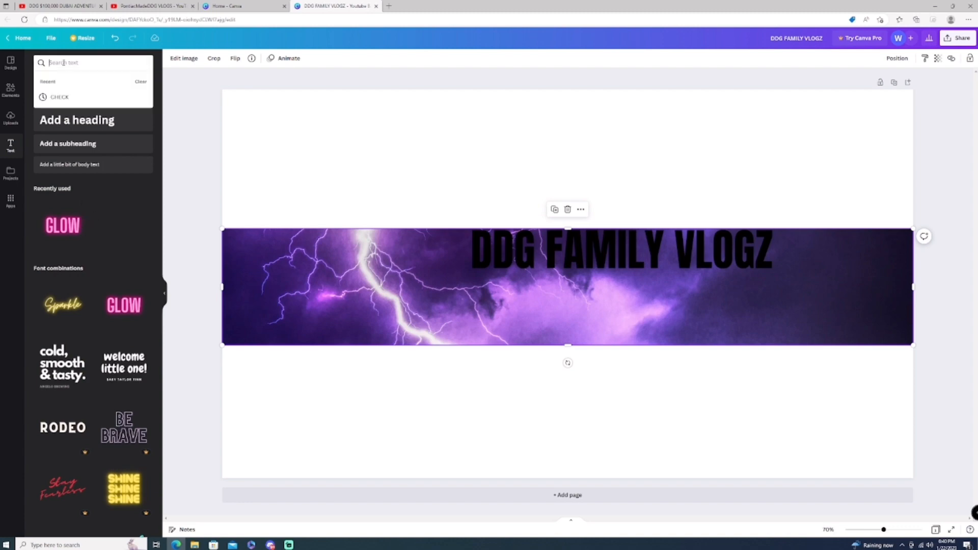
text(l)
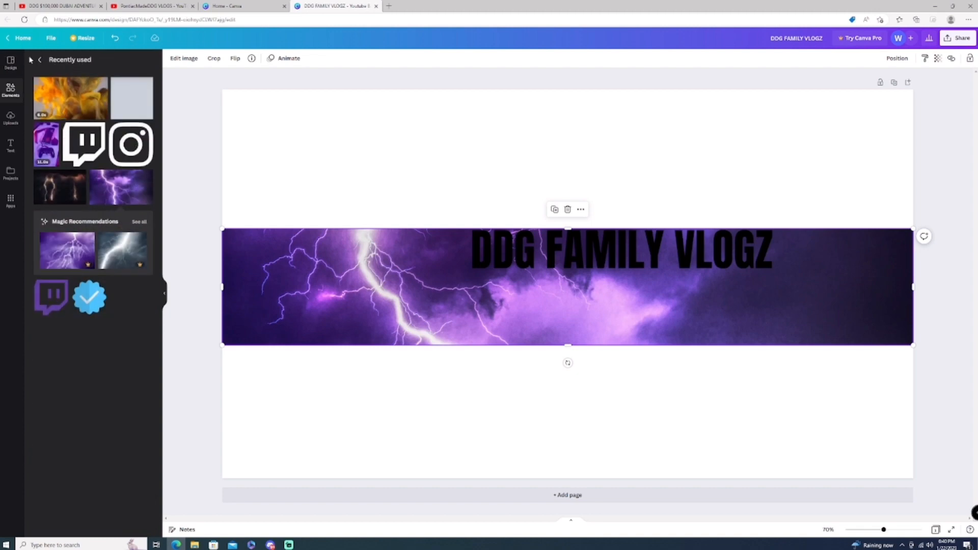
drag(123, 147, 506, 337)
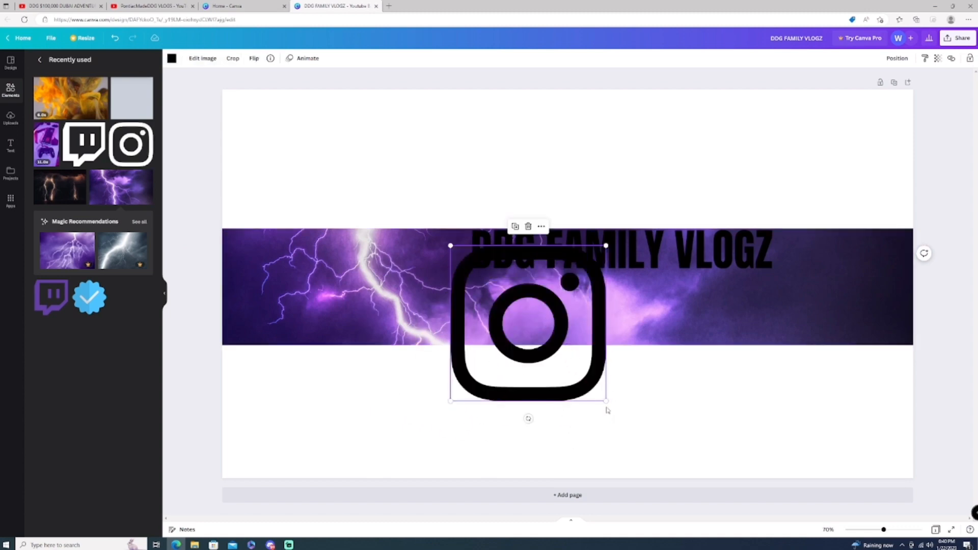
drag(606, 401, 505, 306)
Recolour the small Instagram icon white and deselect it
click(172, 58)
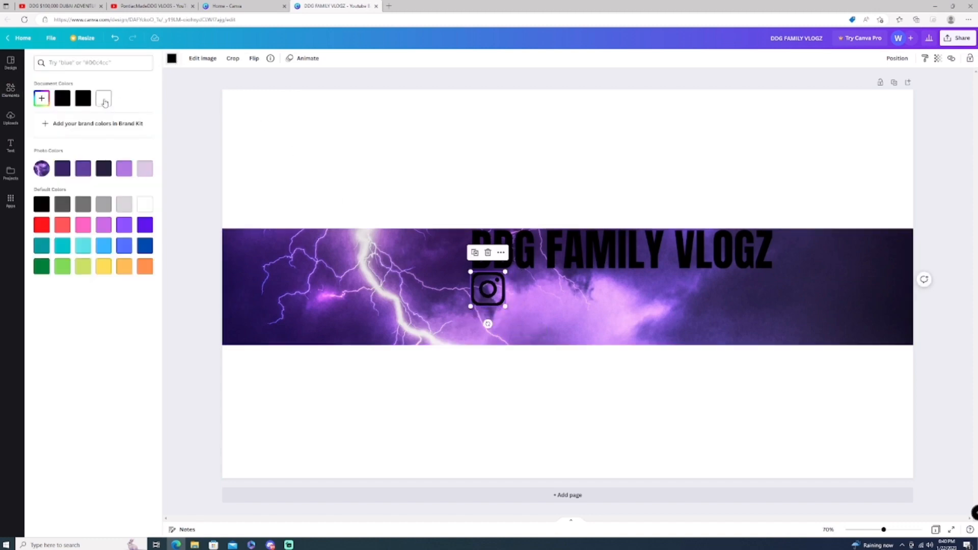
click(104, 98)
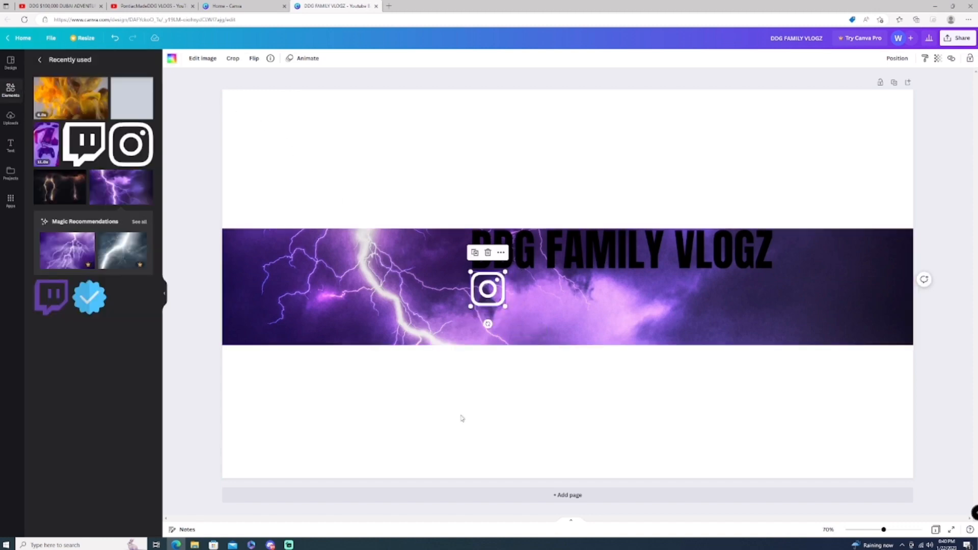
click(506, 398)
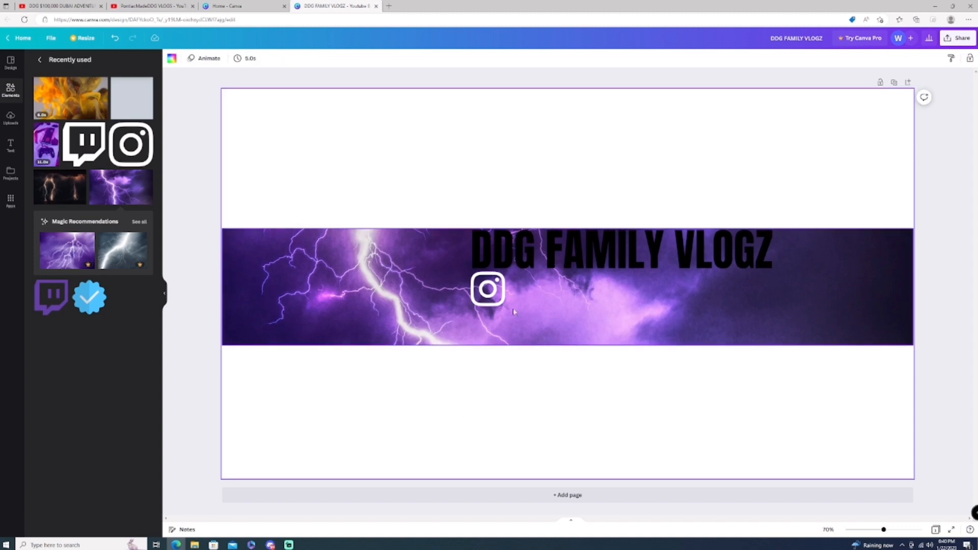
Add a second heading, shrink it to font size 38 and place it directly to the right of the Instagram icon
click(10, 145)
click(79, 98)
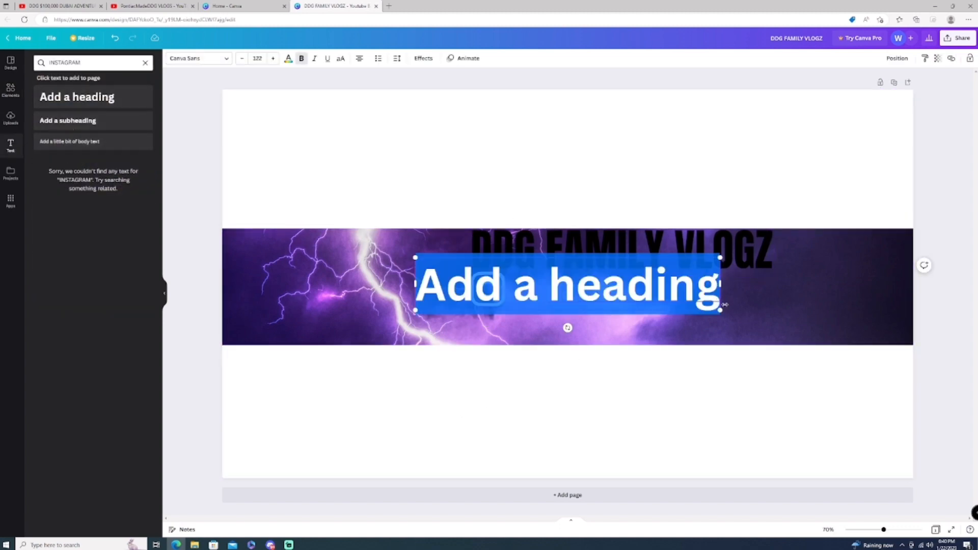
drag(719, 310, 560, 318)
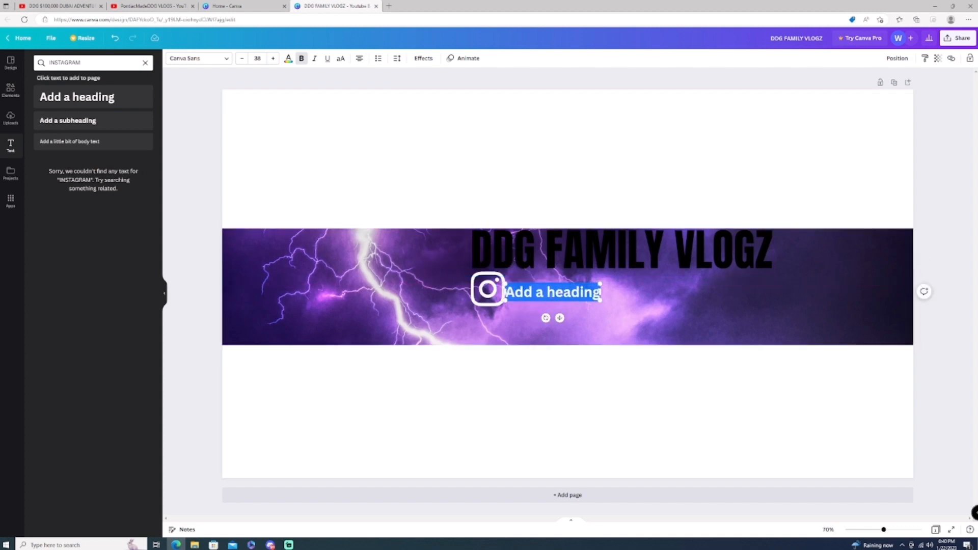
Replace the small heading's placeholder text beside the Instagram icon with "DDGFAMILYVLOGZ"
text(d)
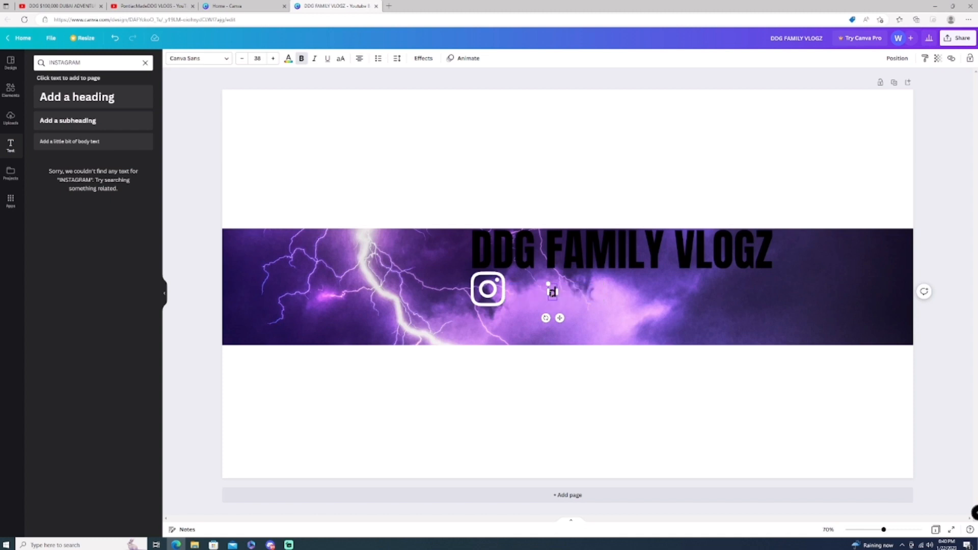
key(BackSpace)
text(DDGFAMILYVLOGZ)
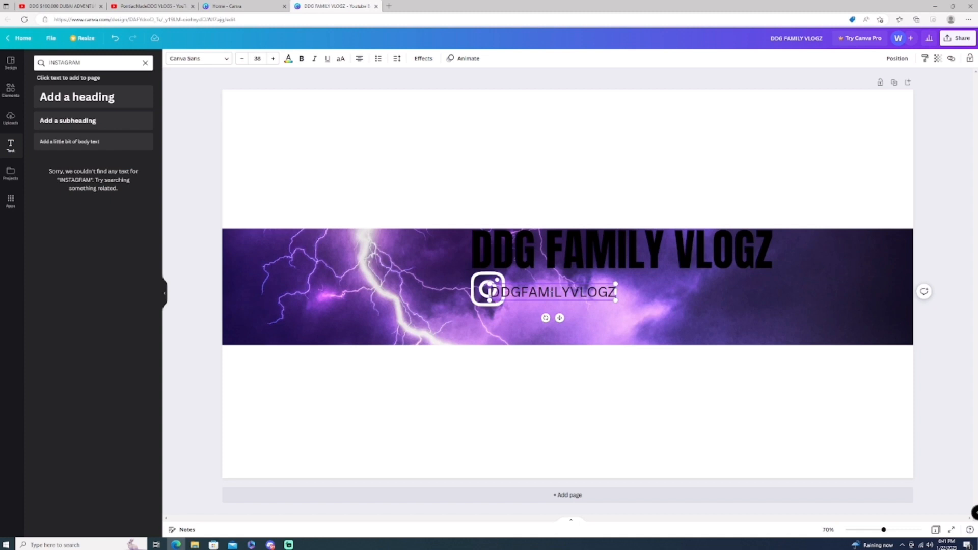
Move the DDGFAMILYVLOGZ handle directly to the right of the Instagram icon and enlarge it to font size 50.8
drag(559, 318, 585, 312)
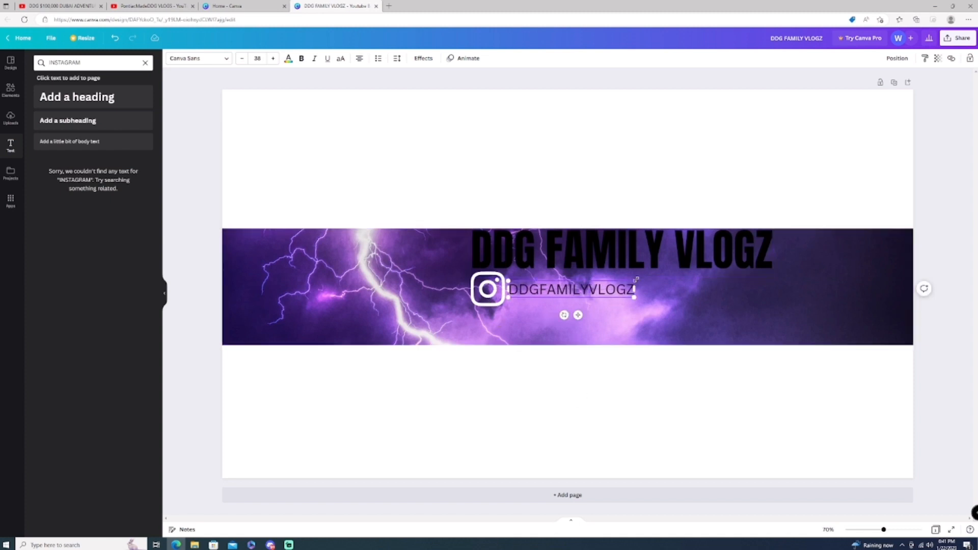
drag(640, 281, 677, 298)
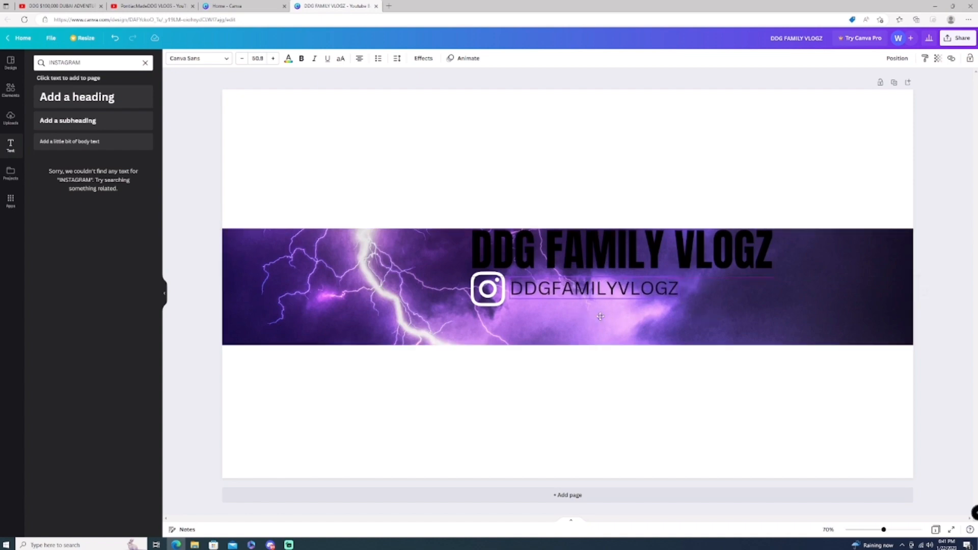
Recolour the Instagram handle text white
double_click(592, 292)
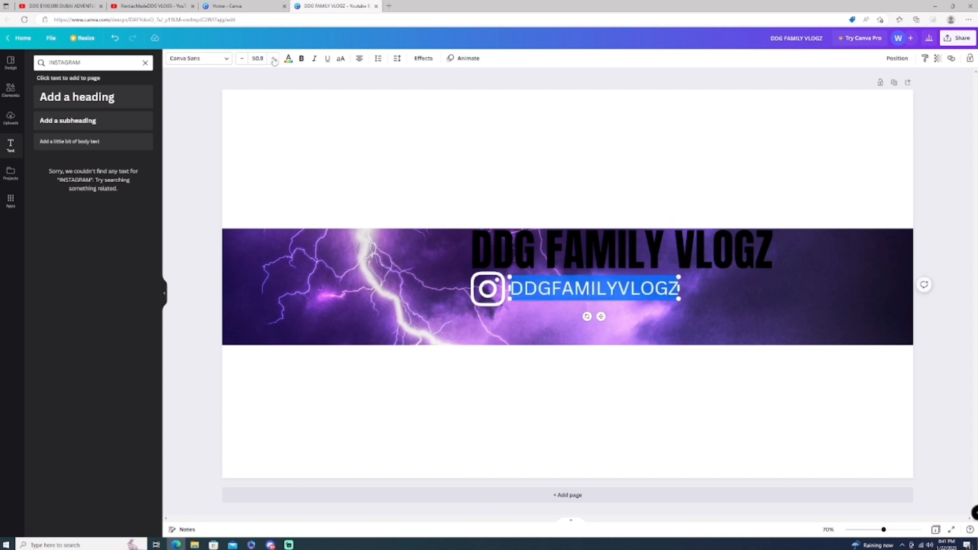
click(289, 59)
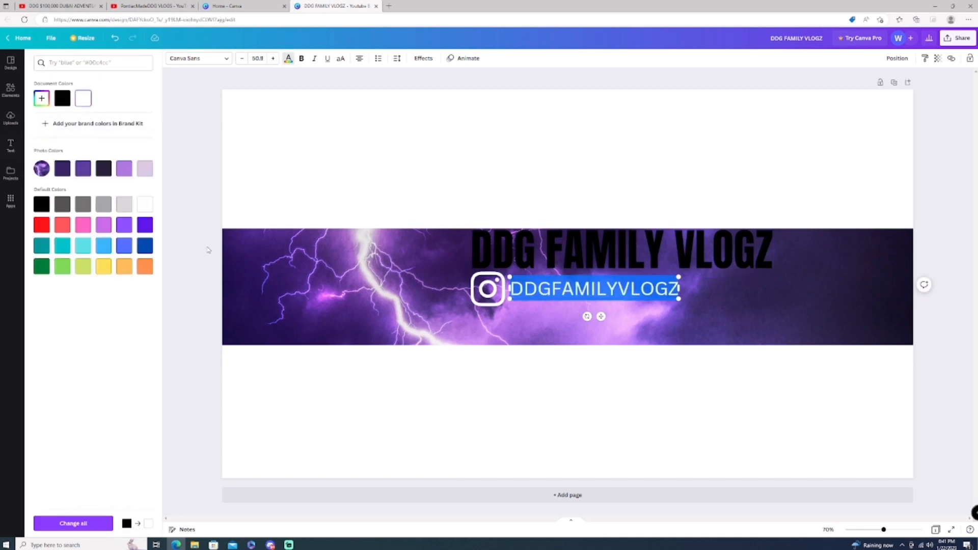
key(Escape)
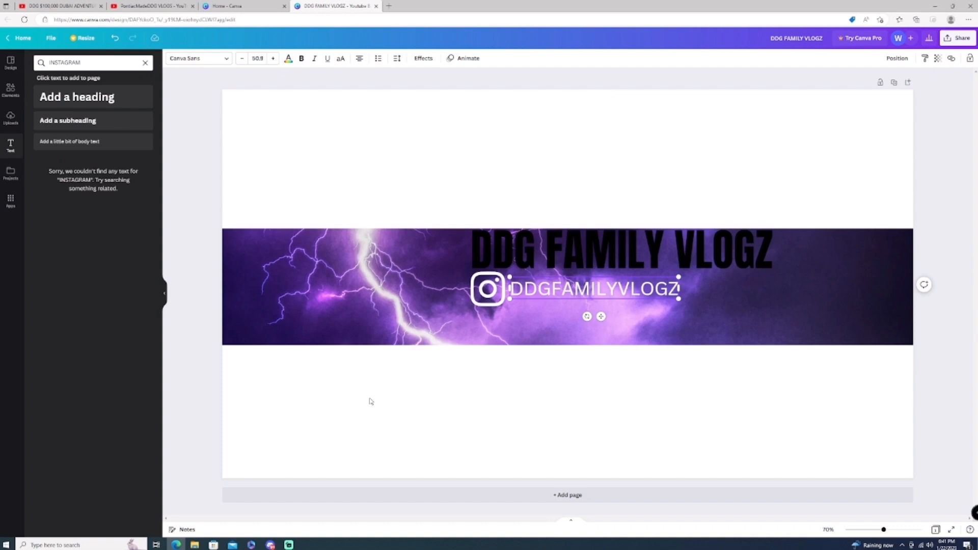
Select all of the DDG FAMILY VLOGZ heading text, recolour it white and deselect it
double_click(616, 256)
click(571, 232)
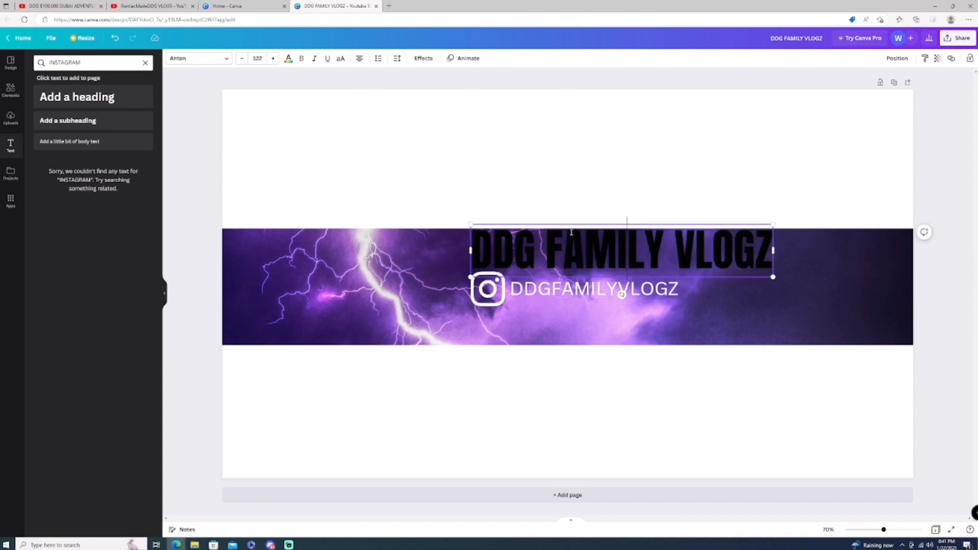
double_click(552, 245)
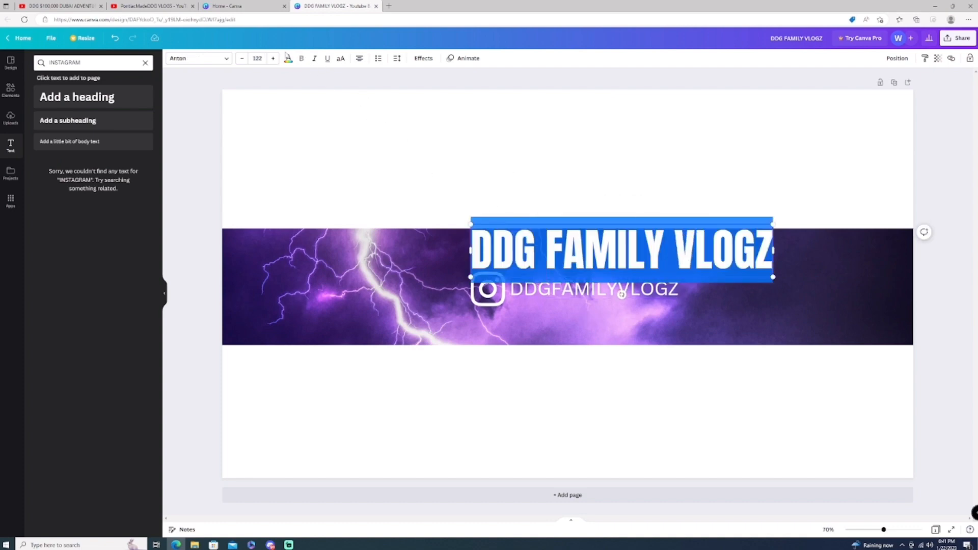
click(289, 58)
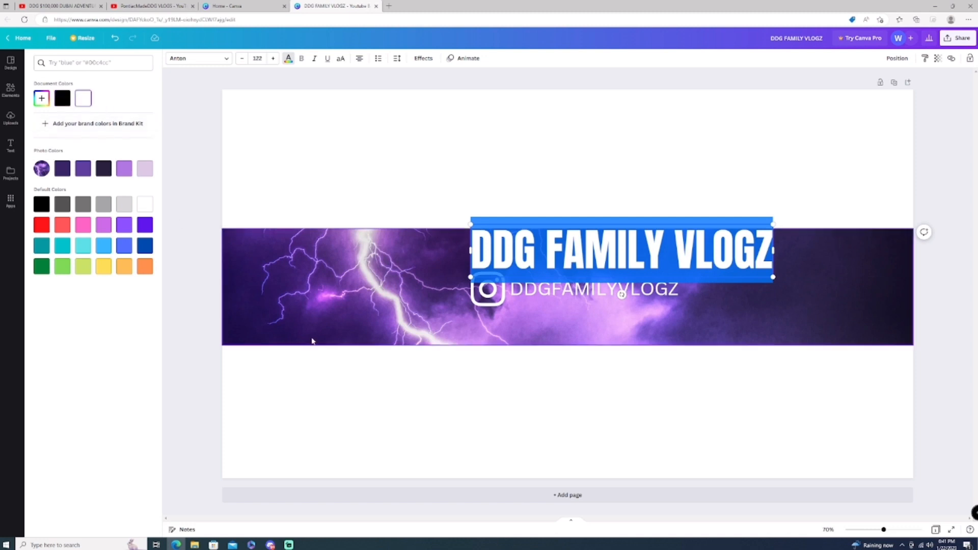
key(Escape)
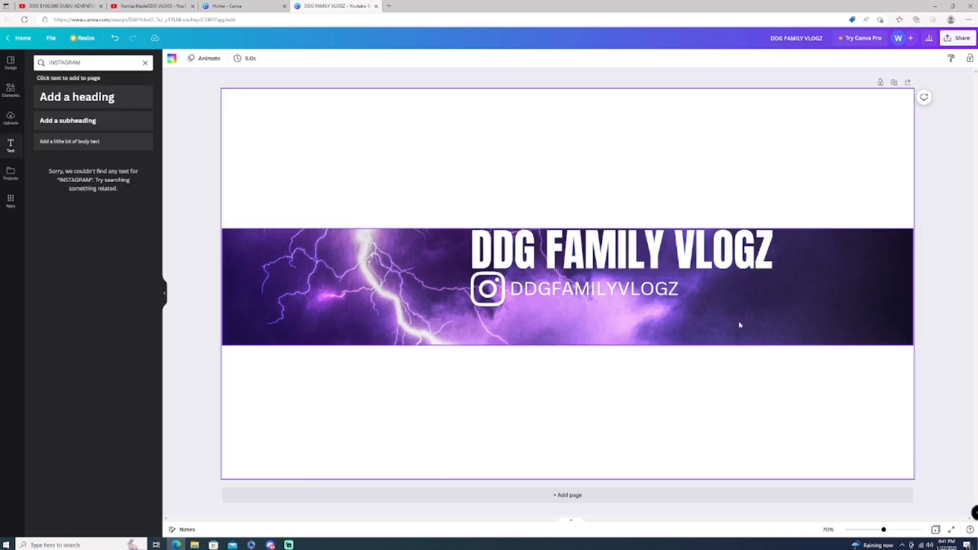
Try red as the text colour of the Instagram handle
double_click(593, 288)
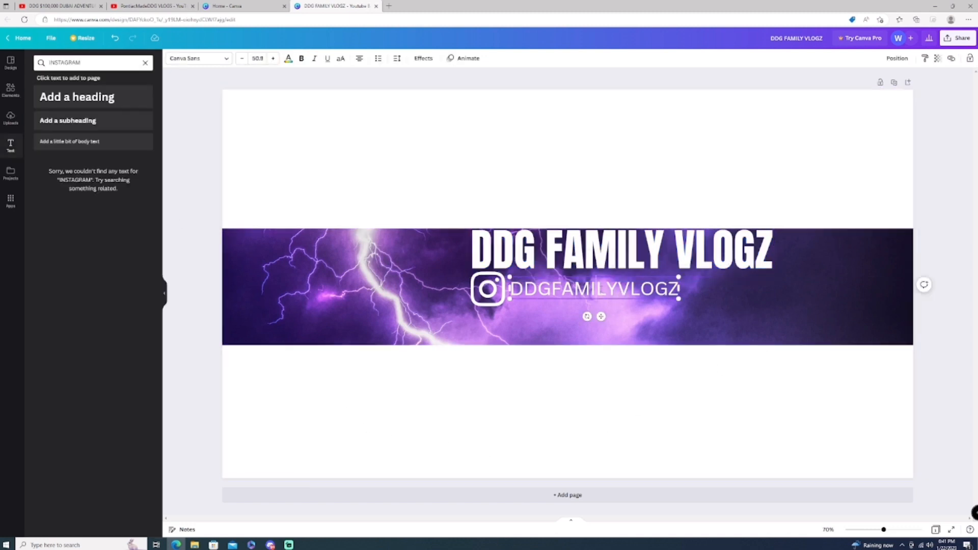
click(287, 59)
click(37, 208)
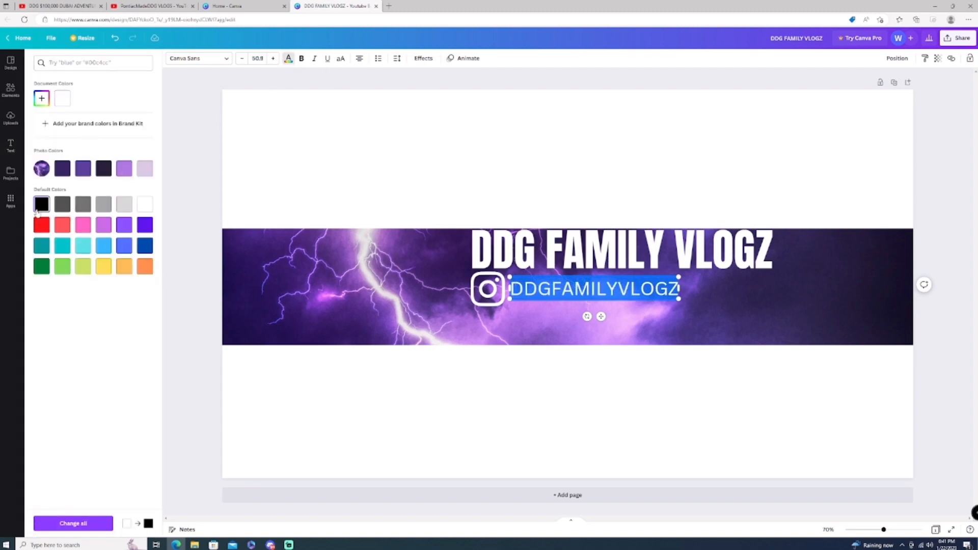
click(42, 225)
key(Escape)
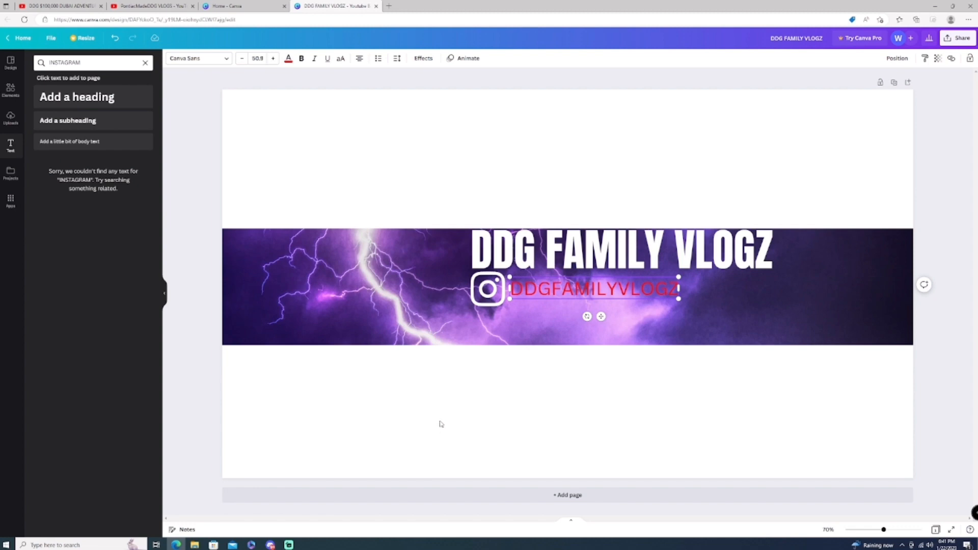
click(440, 424)
Make the Instagram handle bold and recolour it dark blue
double_click(578, 289)
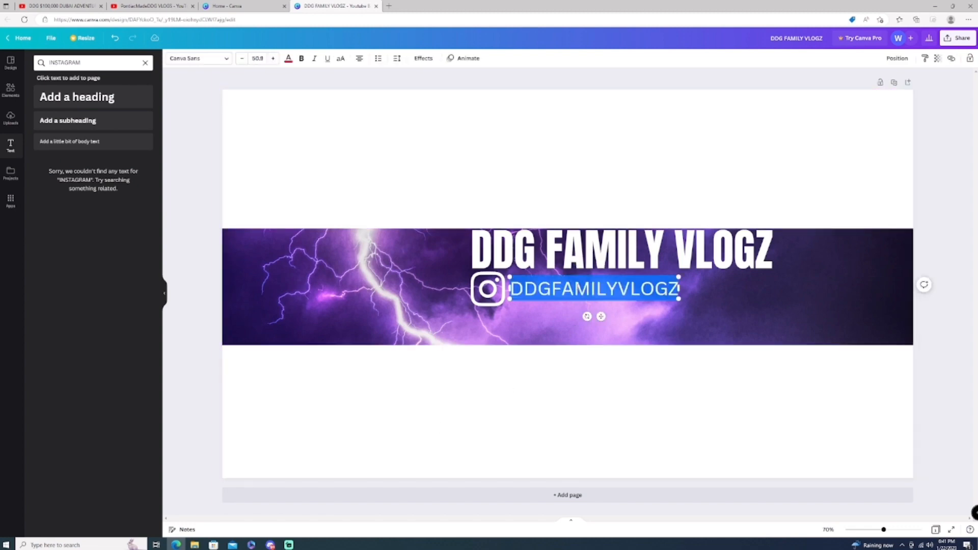
click(289, 59)
click(289, 58)
click(500, 378)
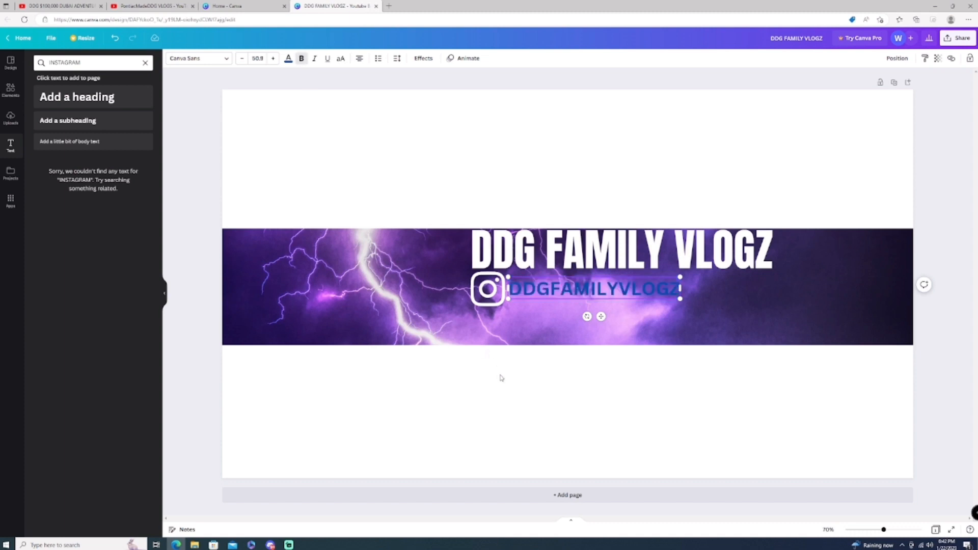
Recolour the bold Instagram handle white and deselect it
double_click(578, 289)
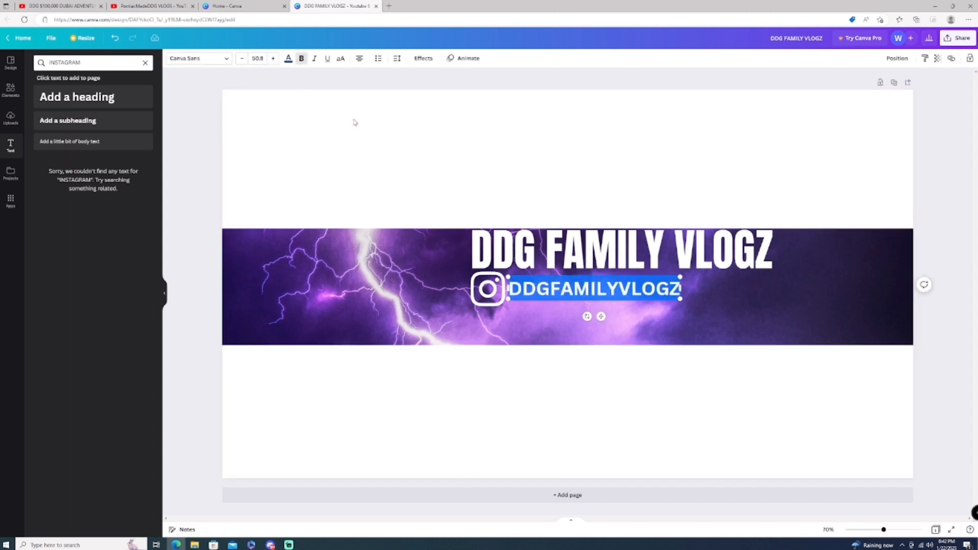
click(288, 58)
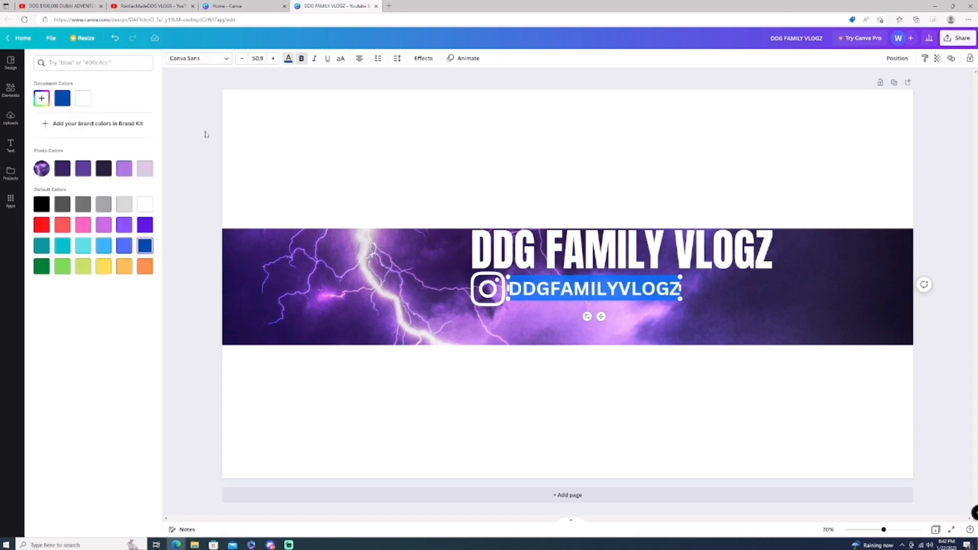
key(Escape)
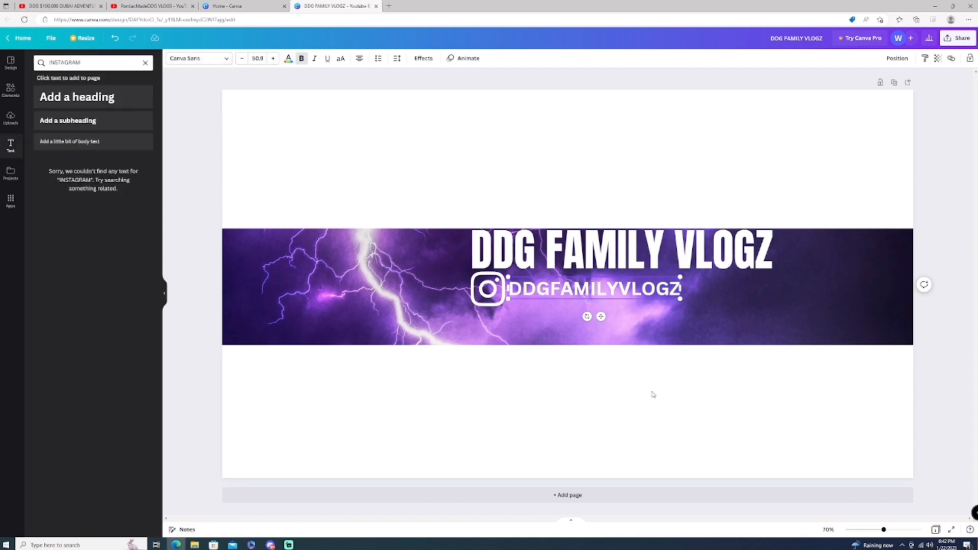
click(641, 431)
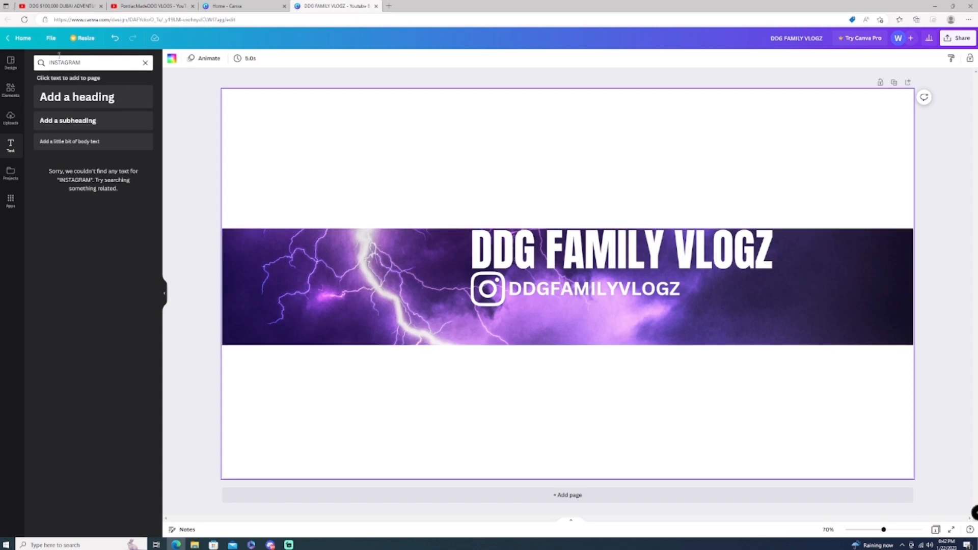
Add the white Twitch icon from the recently used elements and shrink it to fit directly beneath the Instagram icon
click(145, 63)
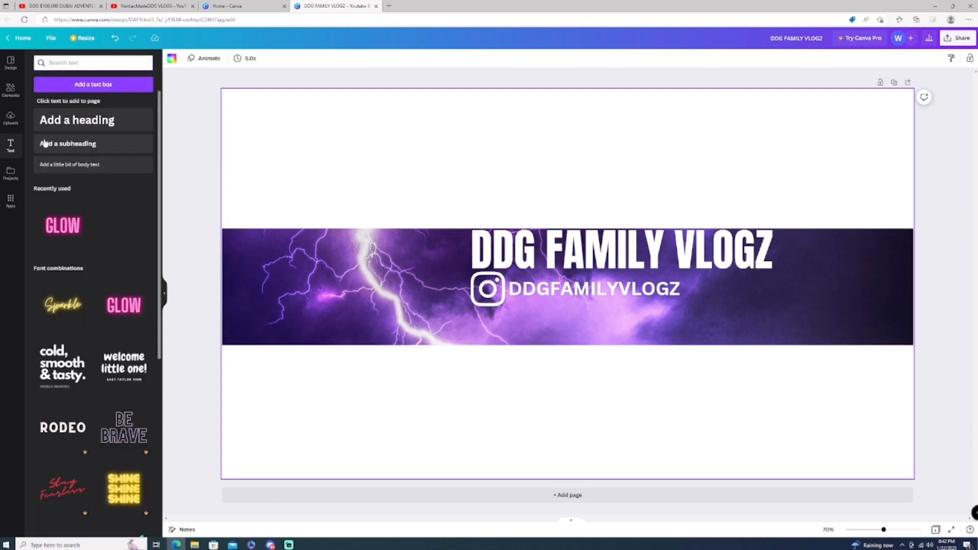
click(10, 90)
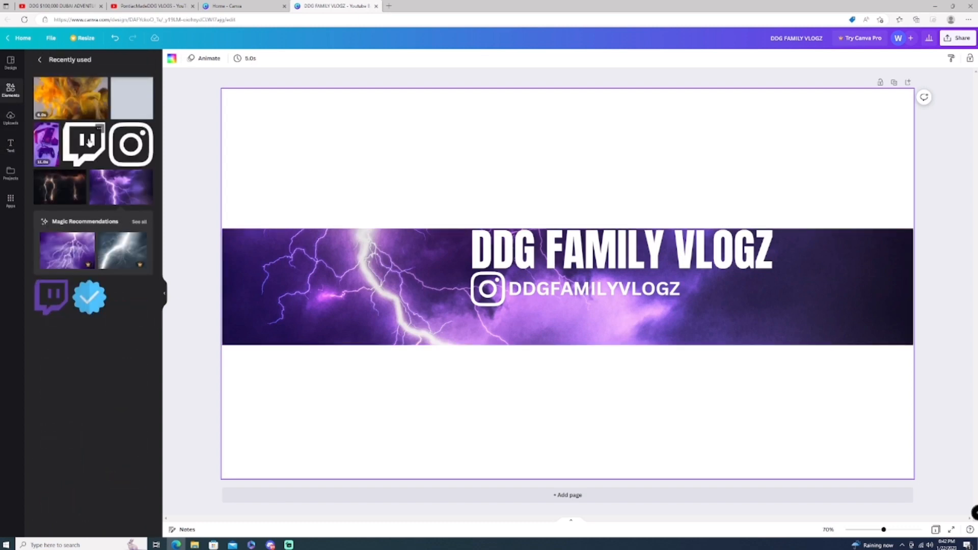
drag(89, 141, 494, 321)
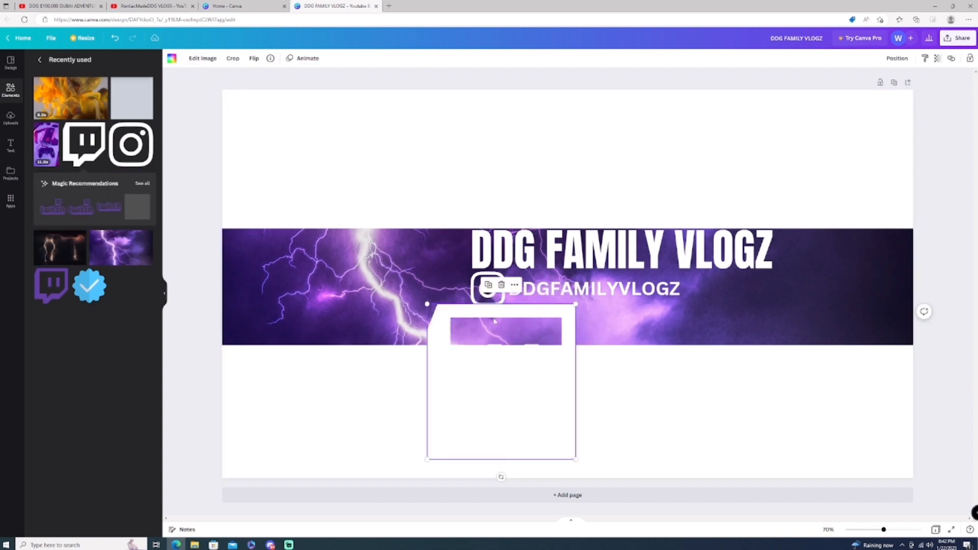
drag(575, 459, 488, 324)
click(514, 374)
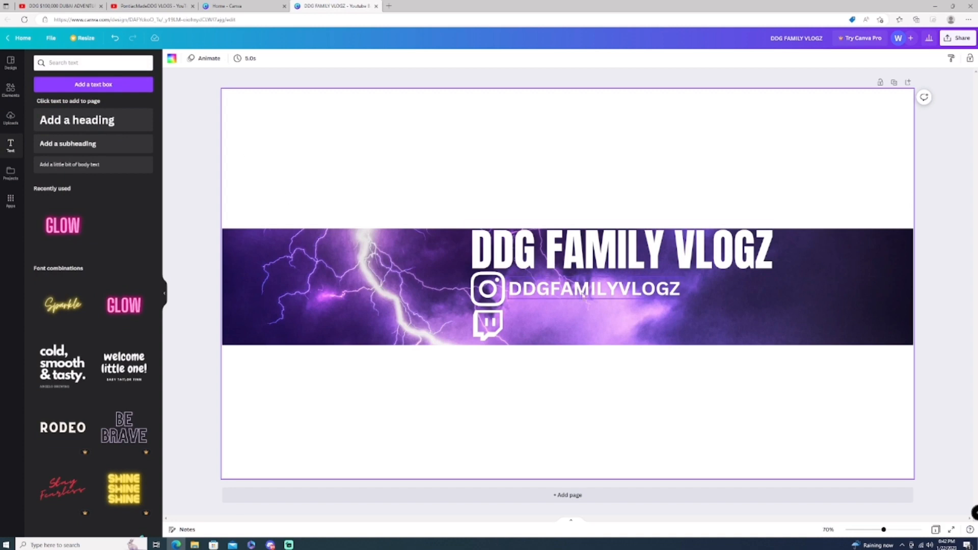
Copy the Instagram handle's text and add a new heading to the page
click(627, 293)
right_click(621, 286)
drag(77, 119, 36, 89)
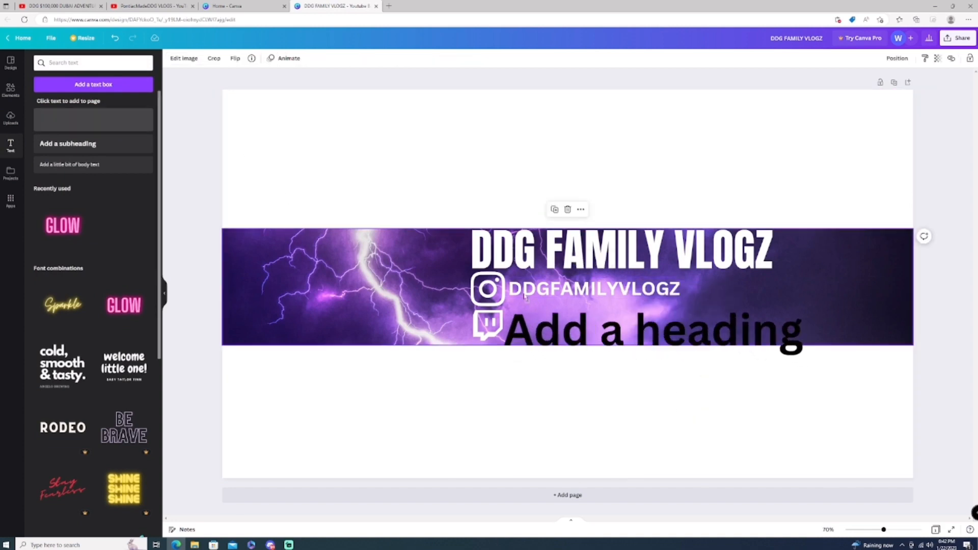
click(81, 127)
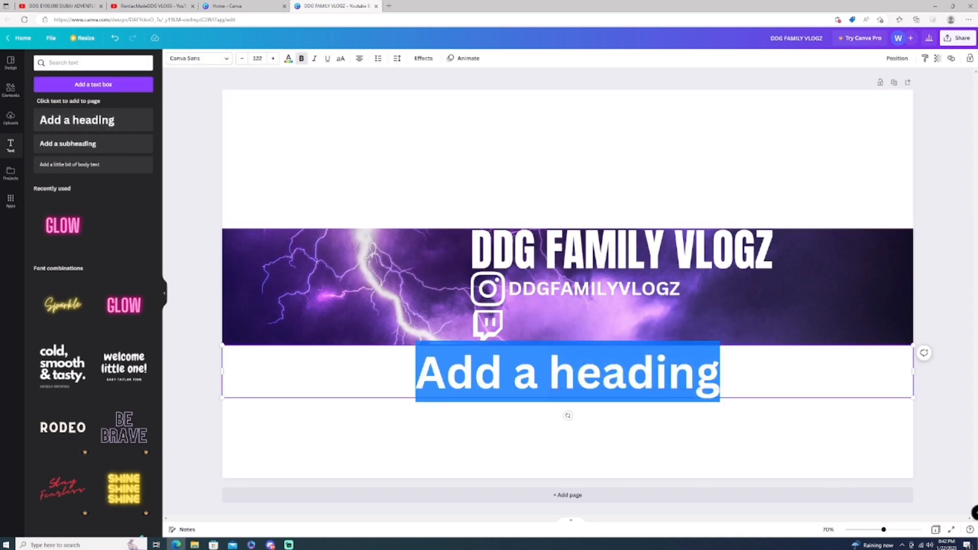
click(666, 463)
Shrink the new heading to font size 60.2 and place it to the right of the Twitch icon
drag(571, 377, 655, 320)
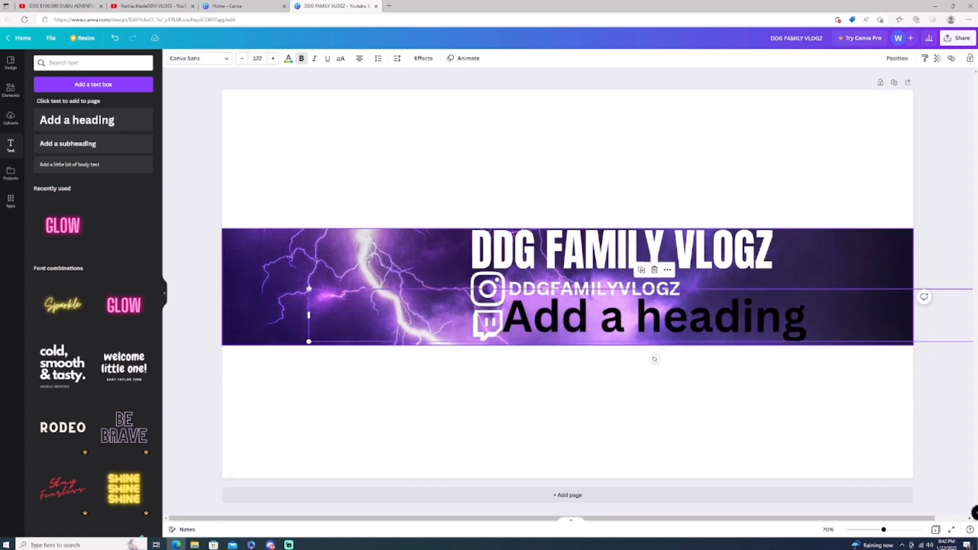
drag(308, 342, 545, 341)
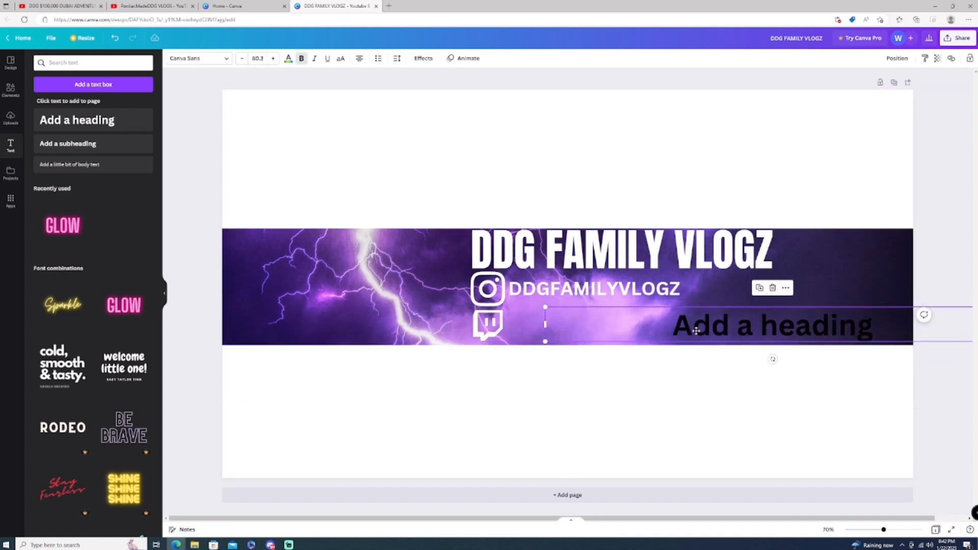
drag(695, 331, 559, 330)
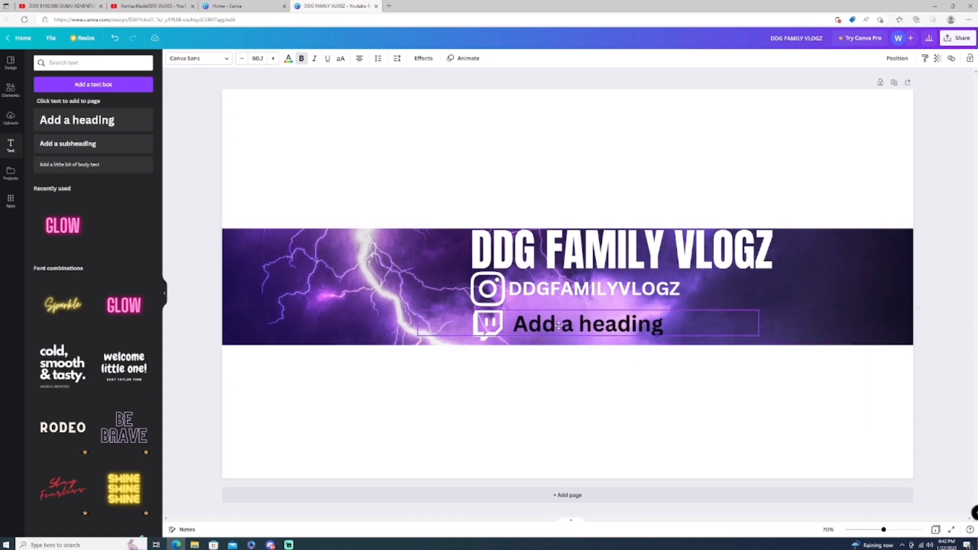
Replace the placeholder text beside the Twitch icon with the copied handle "DDGFAMILYVLOGZ"
double_click(640, 329)
key(BackSpace)
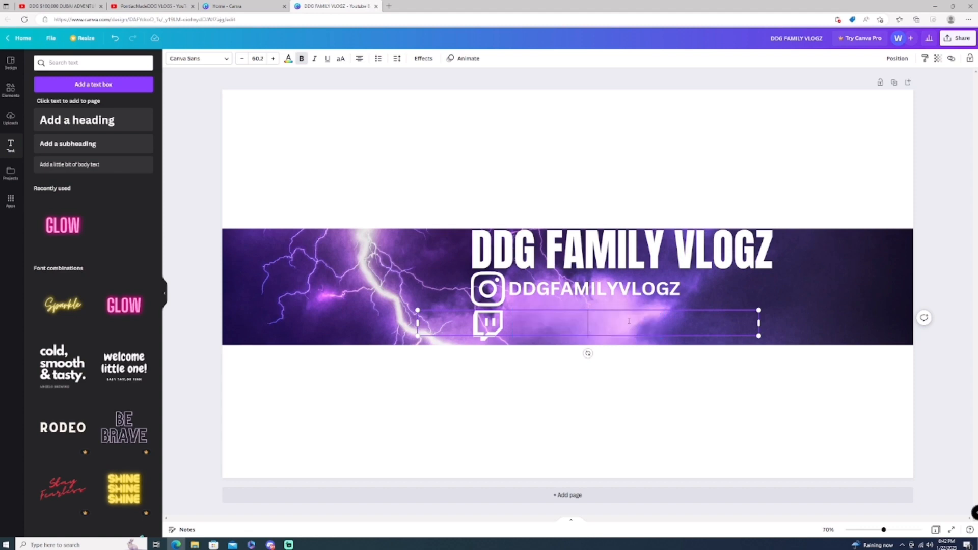
right_click(572, 324)
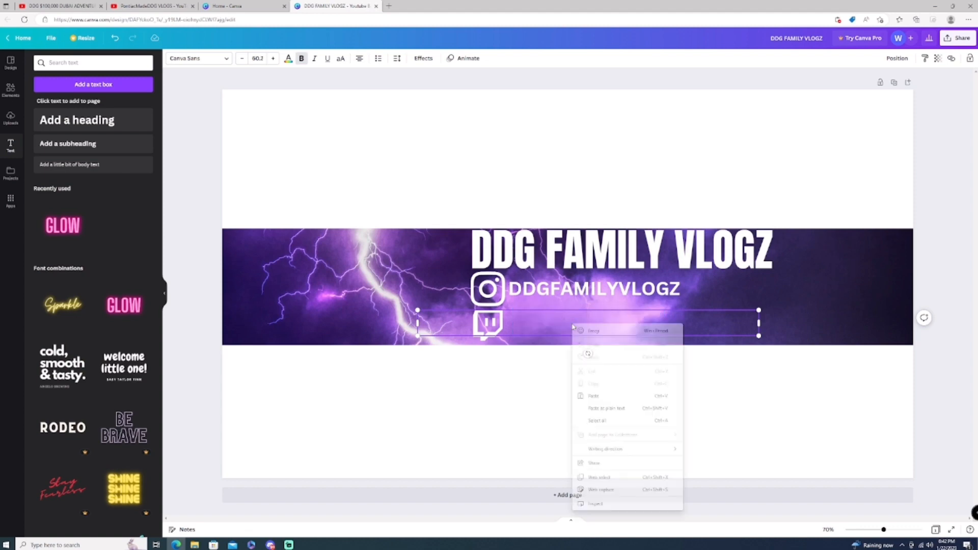
click(602, 393)
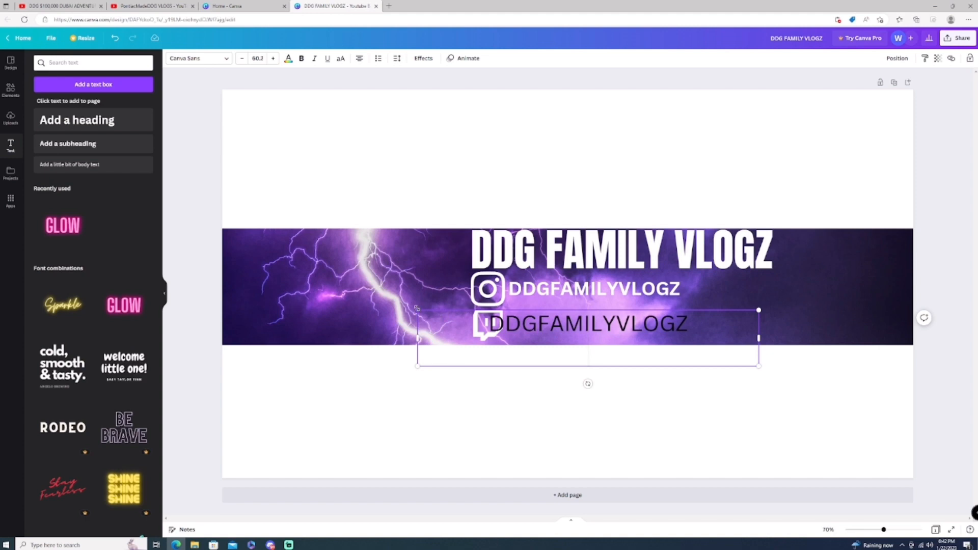
Reduce the Twitch handle to font size 52.8 and align it beside the Twitch icon, beneath the Instagram handle
drag(417, 309, 459, 316)
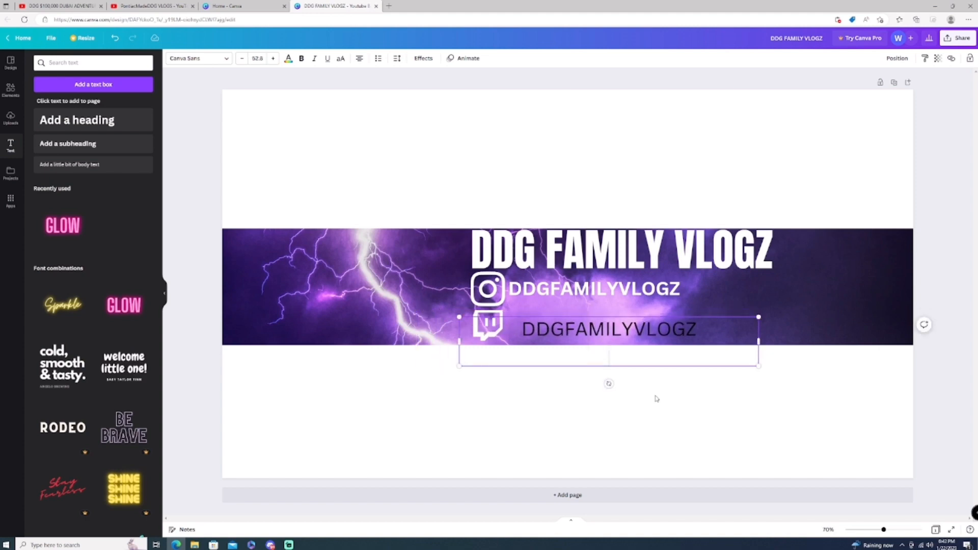
drag(631, 338, 619, 331)
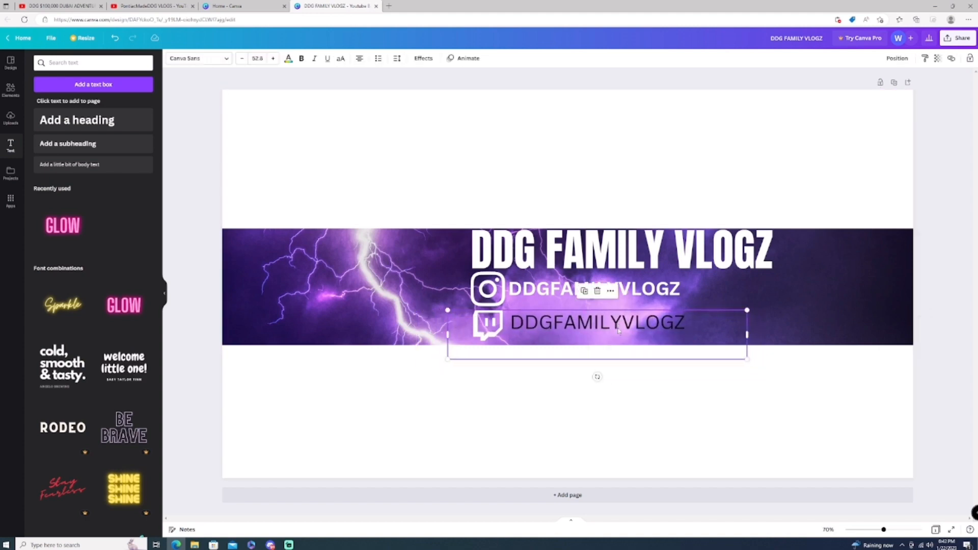
click(613, 389)
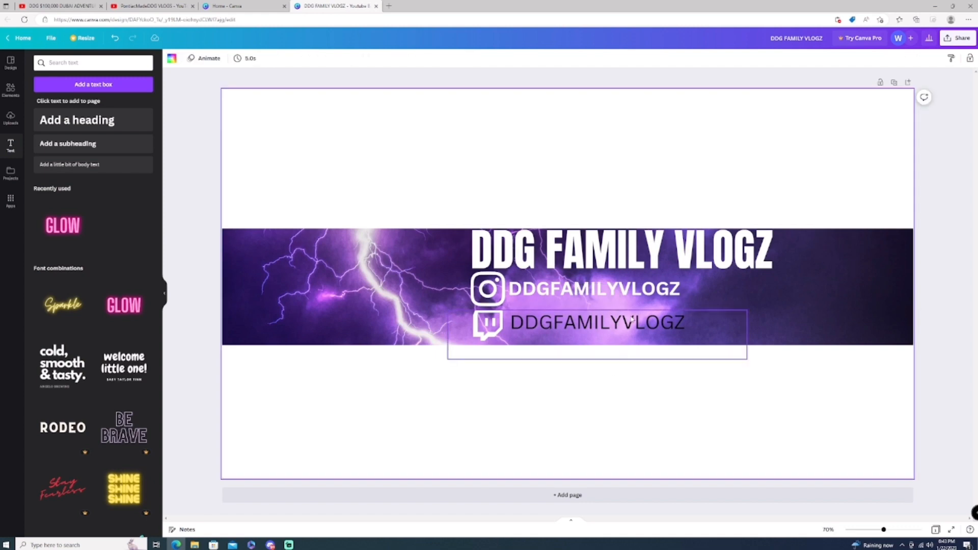
Make the Twitch handle text bold and deselect it
double_click(609, 327)
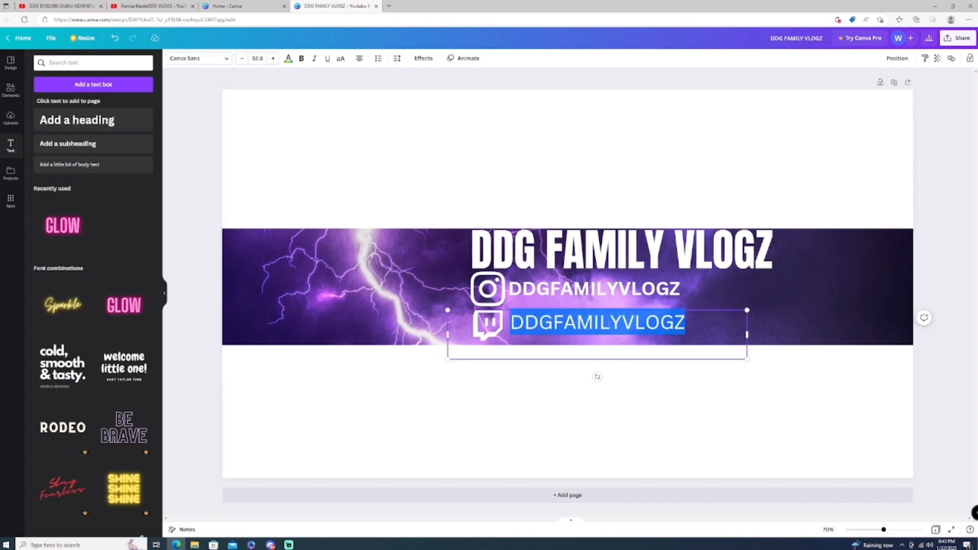
click(288, 58)
click(301, 58)
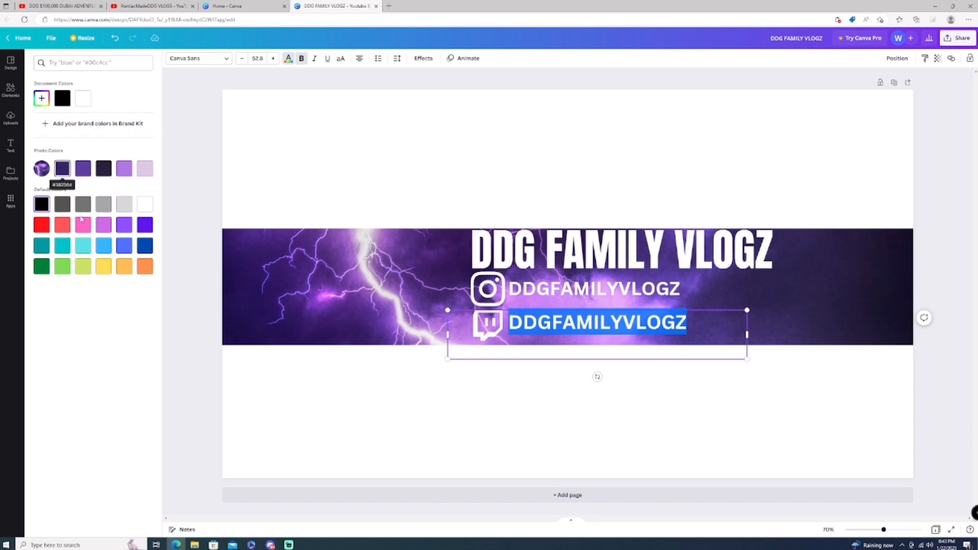
click(280, 391)
click(610, 398)
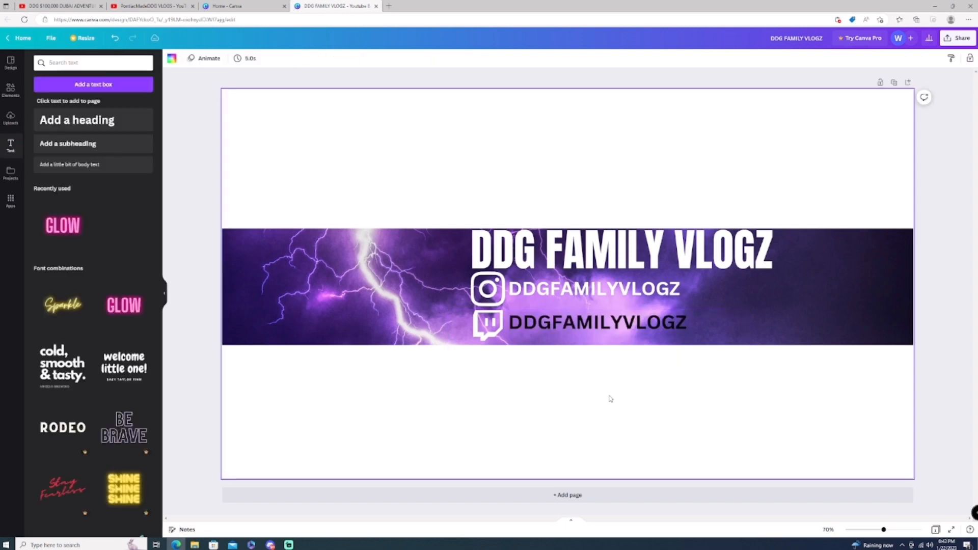